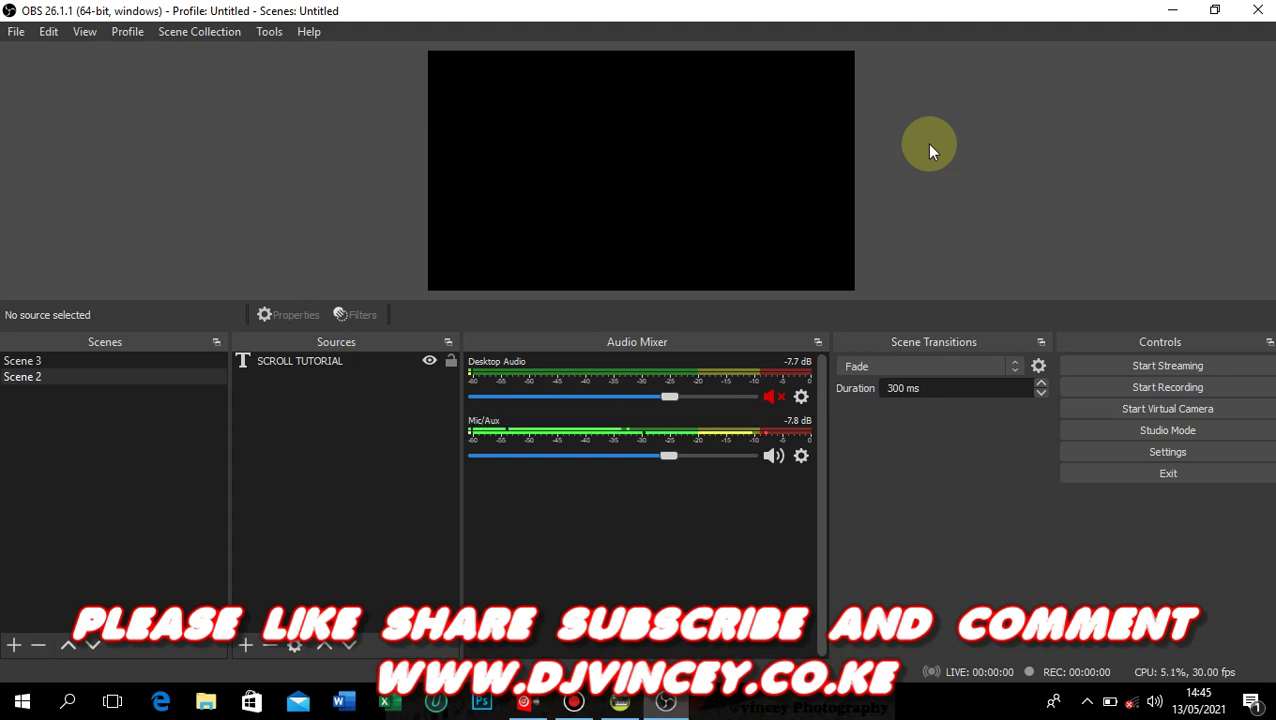
Widen the SCROLL TUTORIAL text box across the preview, then view Scene 3's scrolling example
click(302, 361)
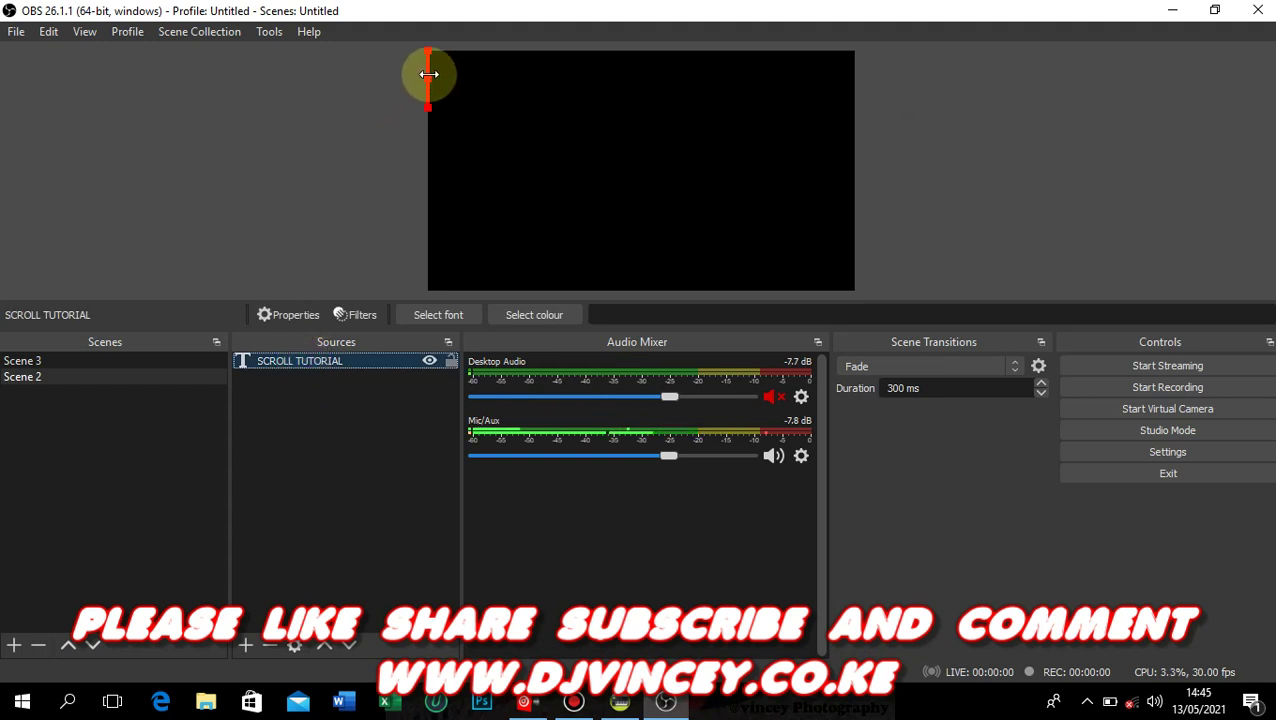
drag(428, 71, 757, 70)
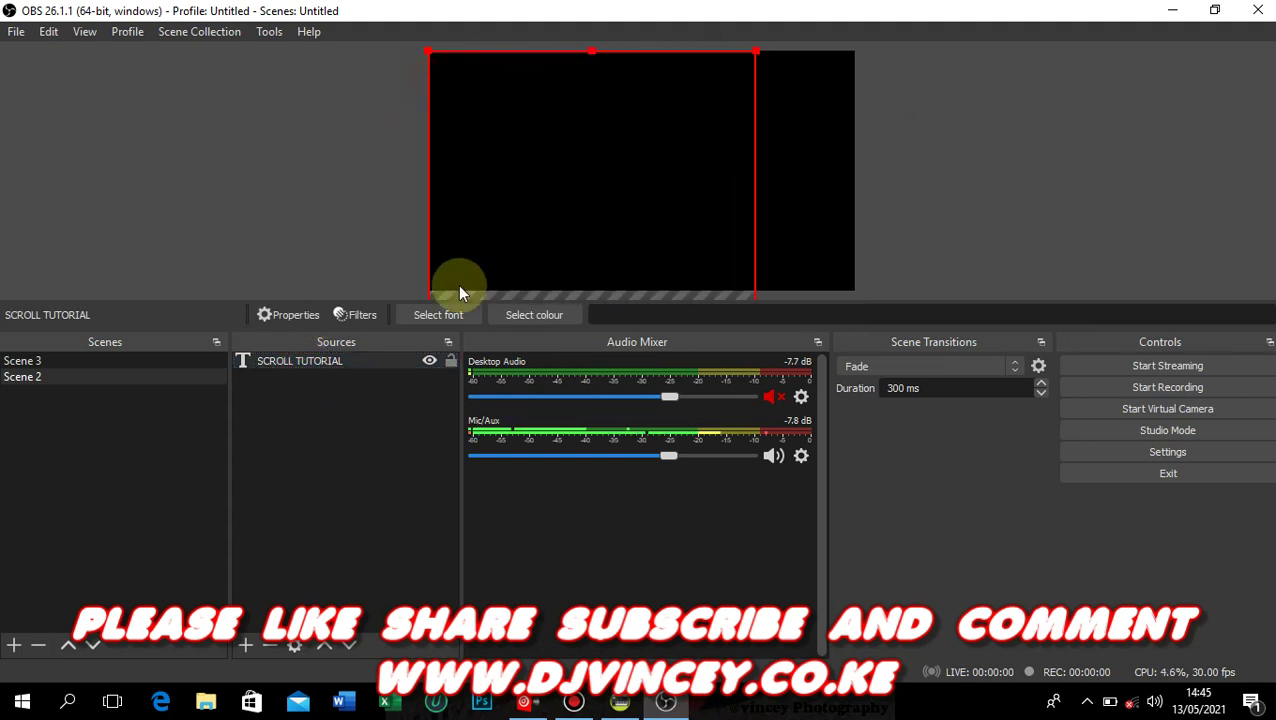
click(136, 365)
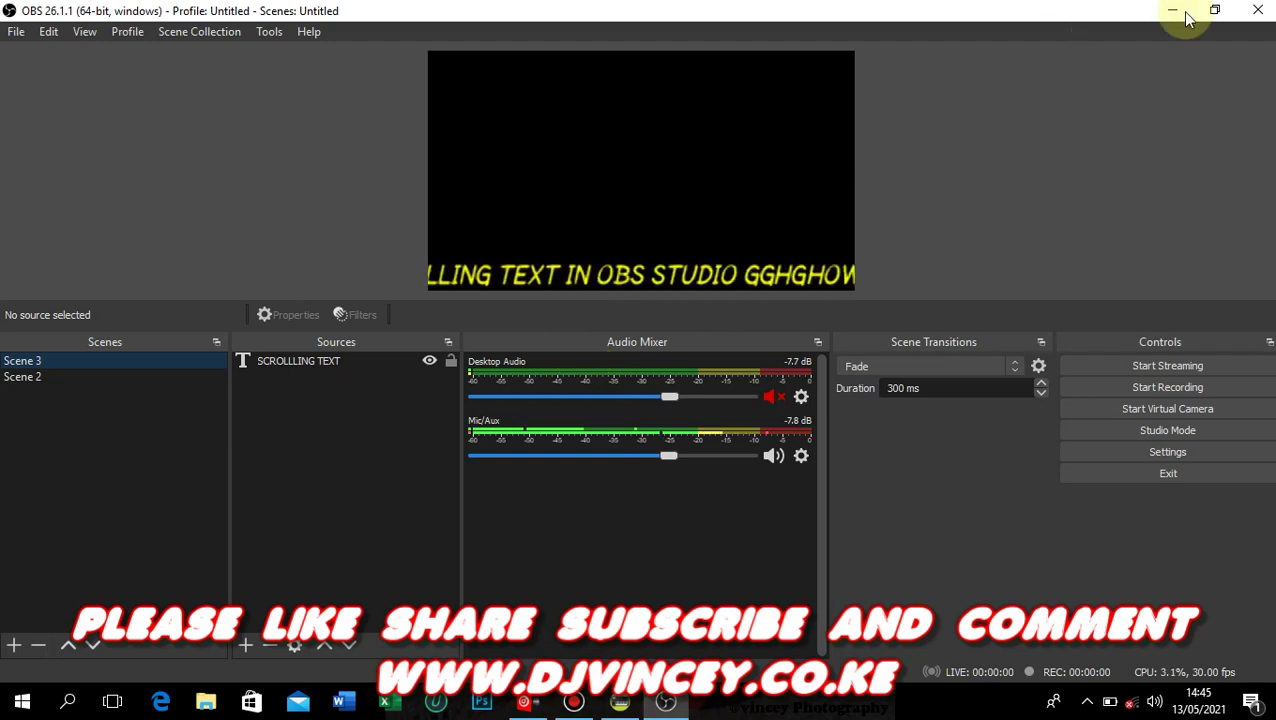
Restore OBS to a window, minimize Bandicam, and shrink and place OBS at the top-left
click(1215, 9)
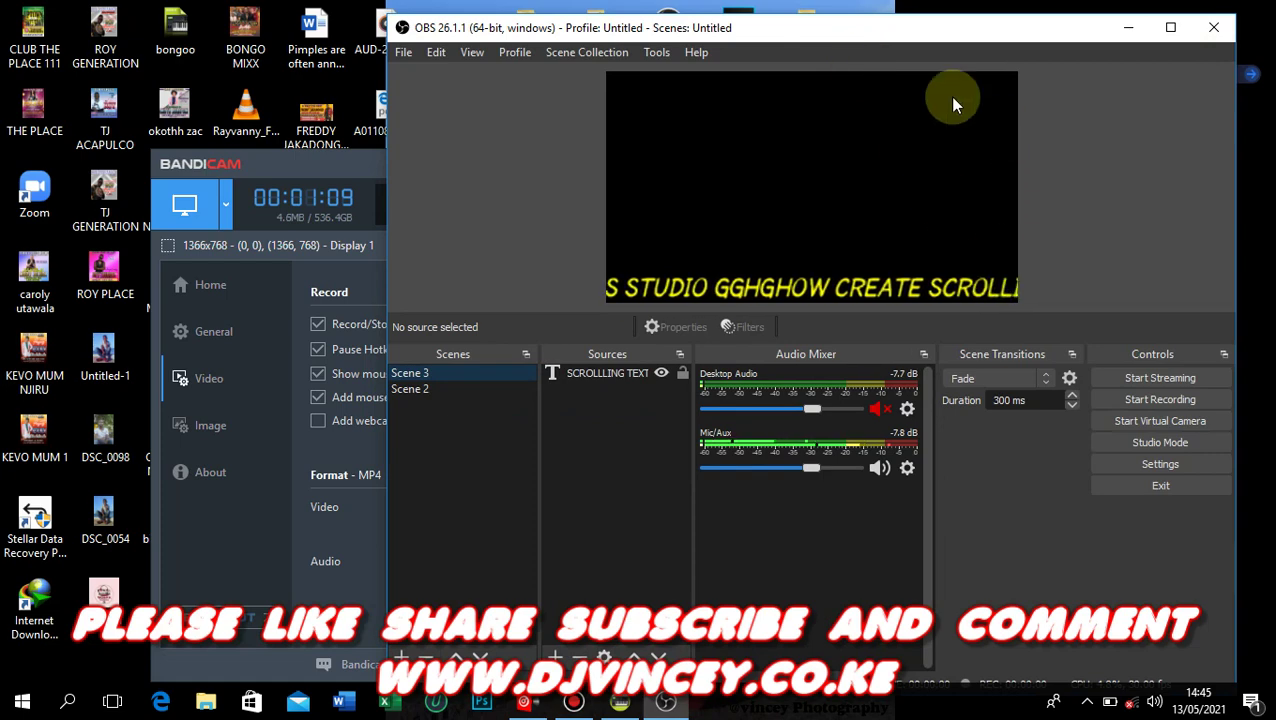
drag(905, 37, 678, 11)
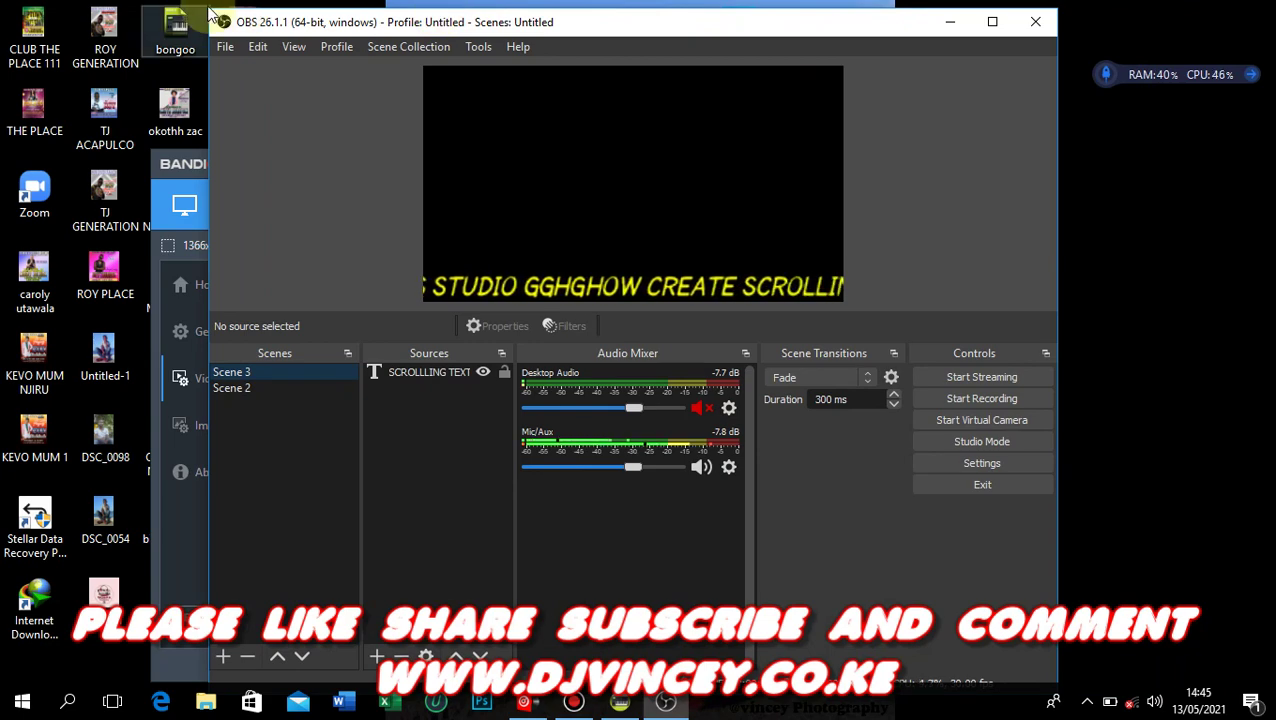
click(195, 165)
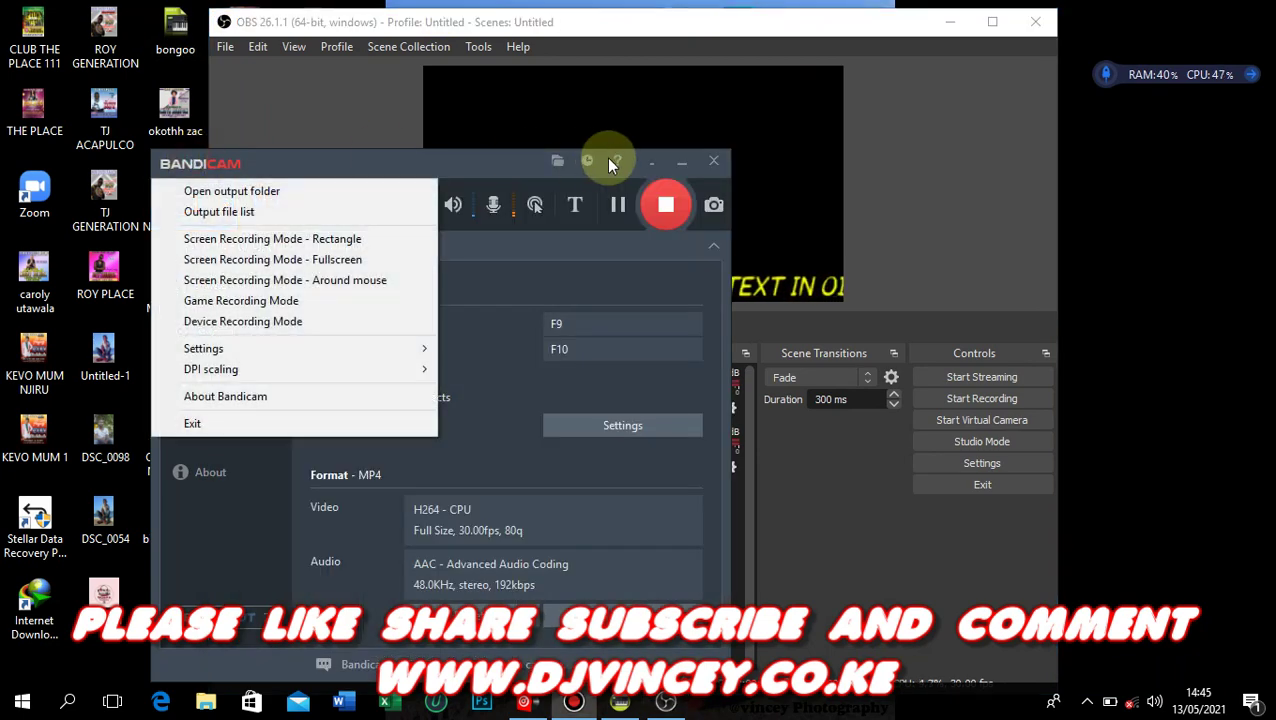
click(685, 165)
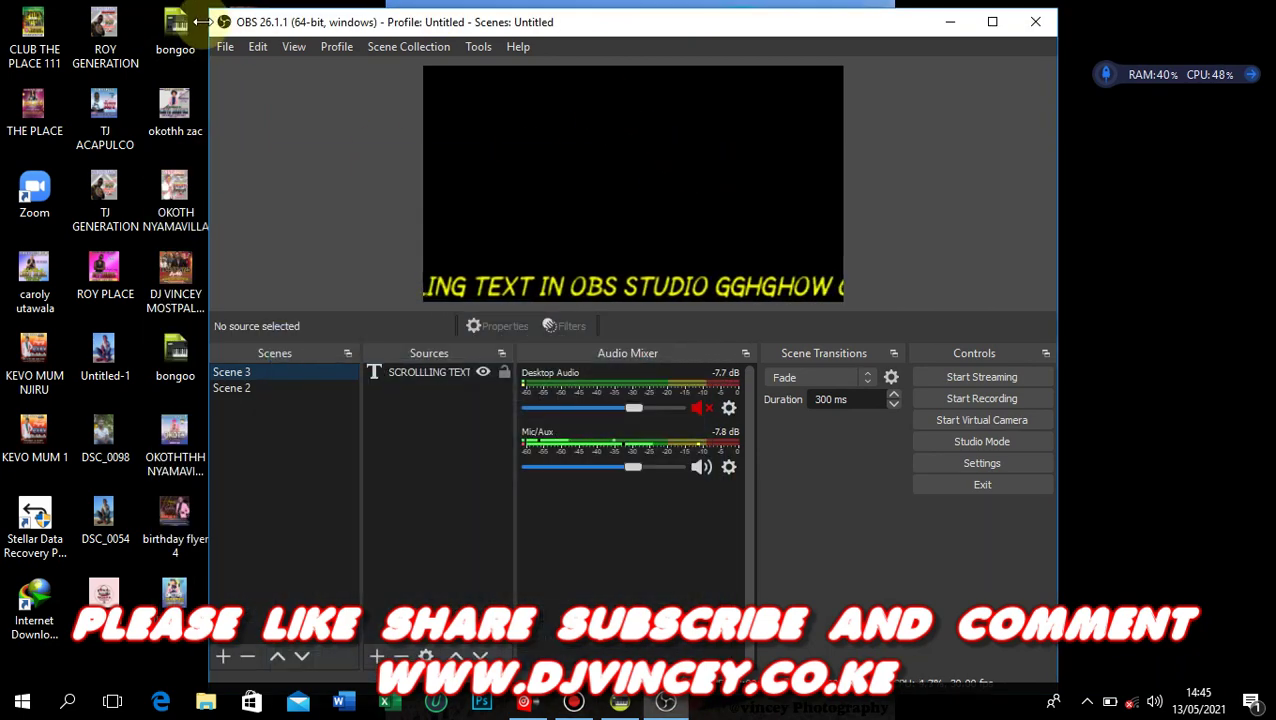
drag(205, 8, 390, 58)
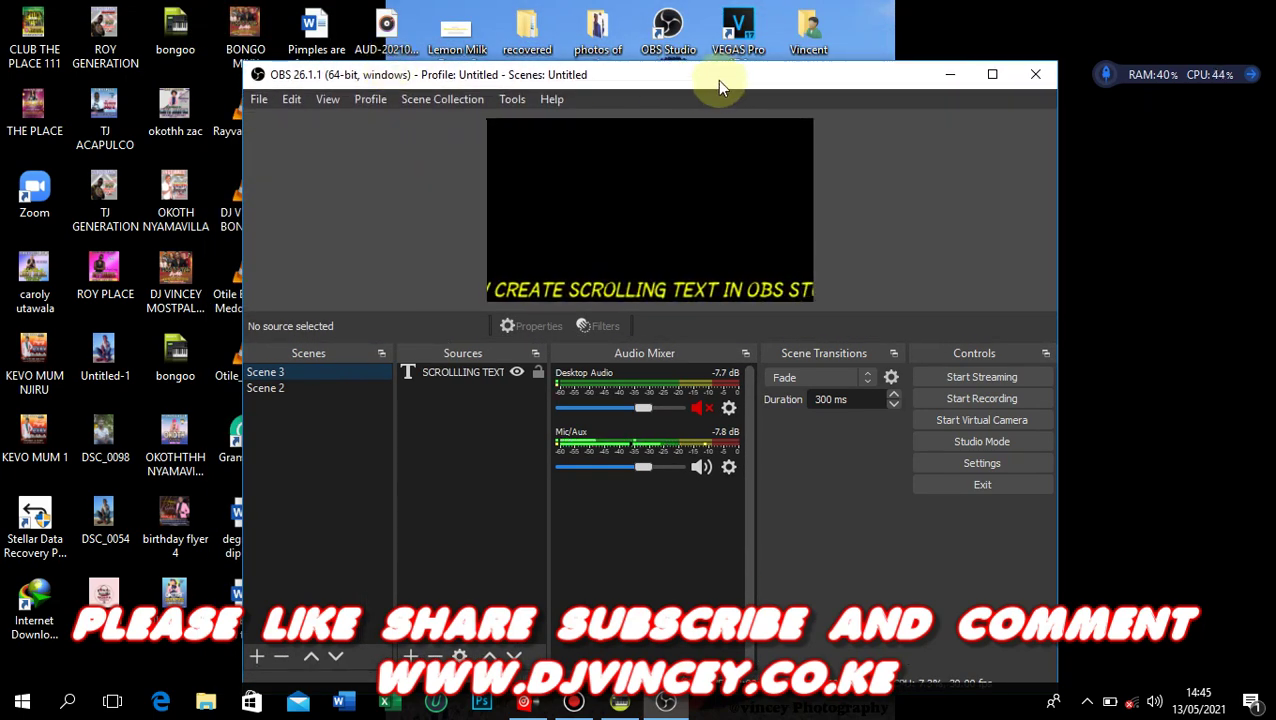
drag(717, 78, 532, 23)
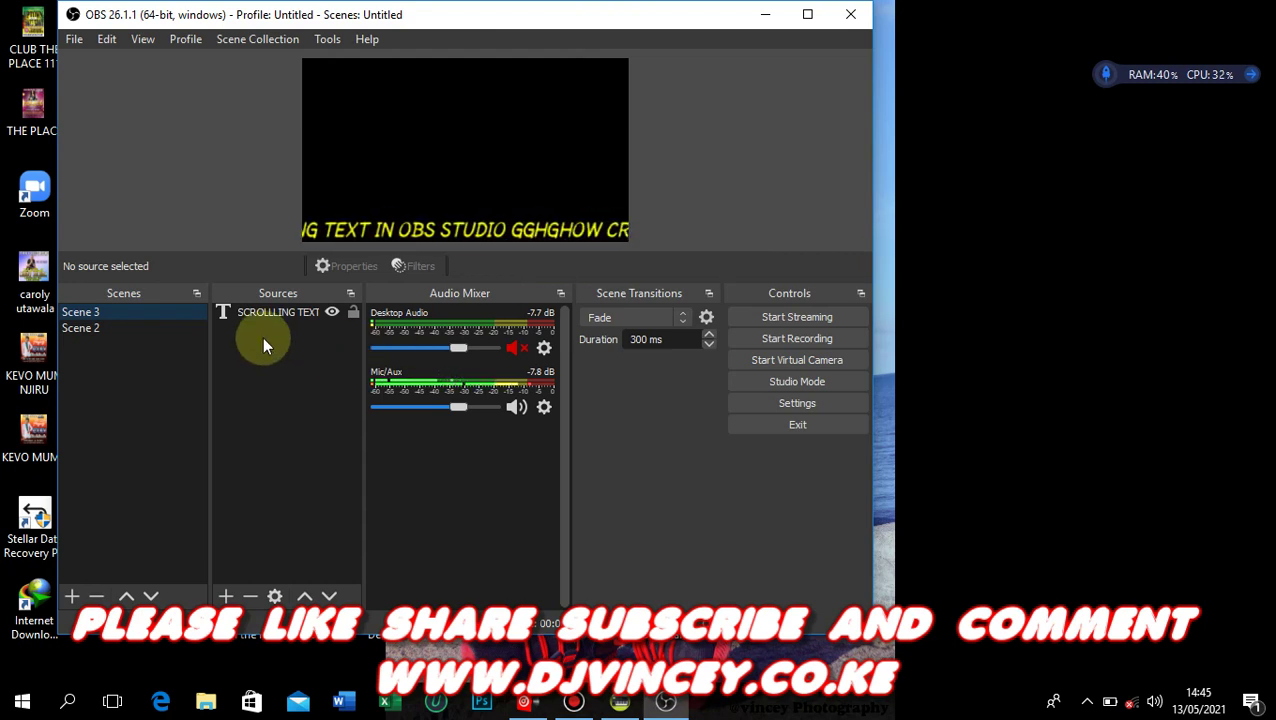
click(99, 314)
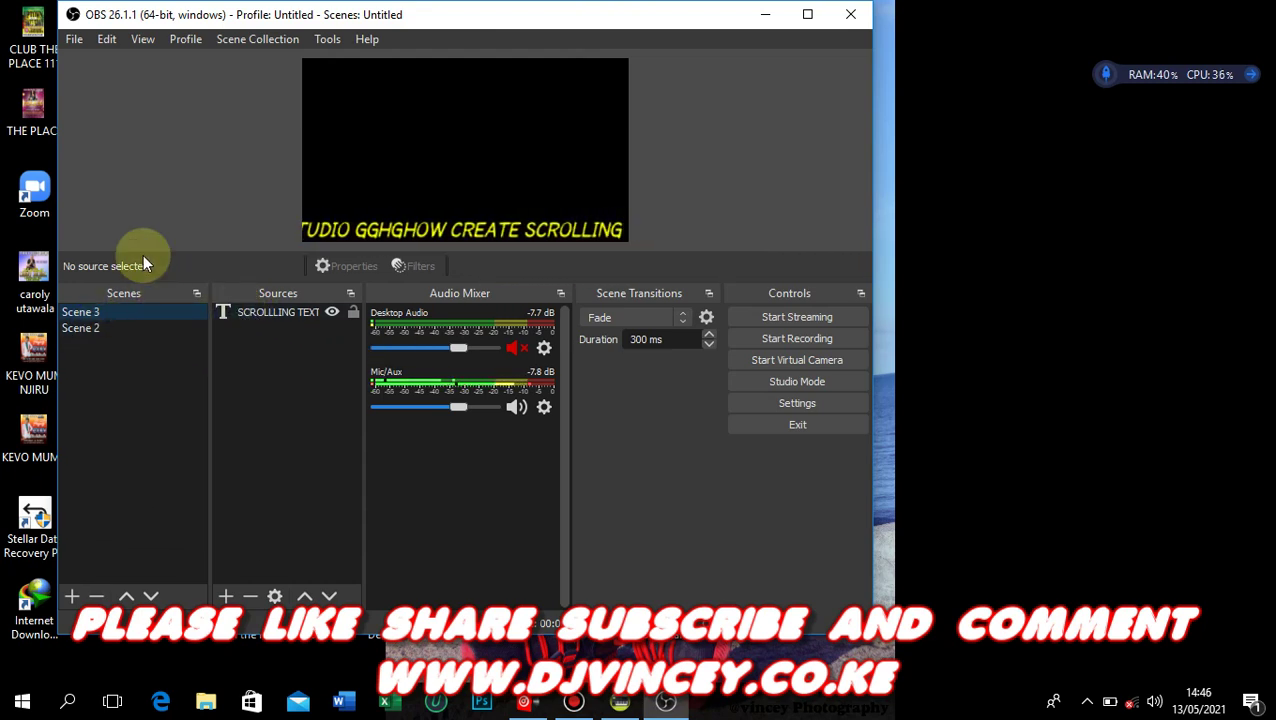
Add a new empty scene named Scene 4 and bring up the source types list
click(71, 596)
click(432, 357)
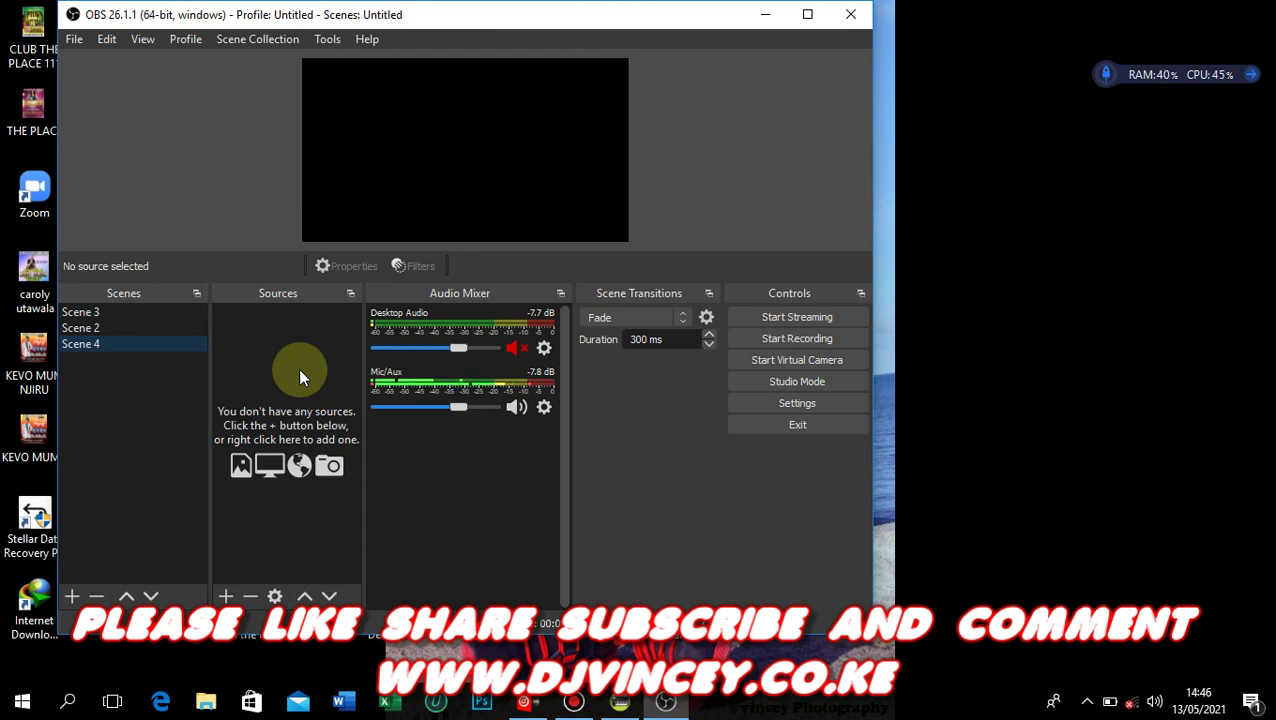
click(229, 595)
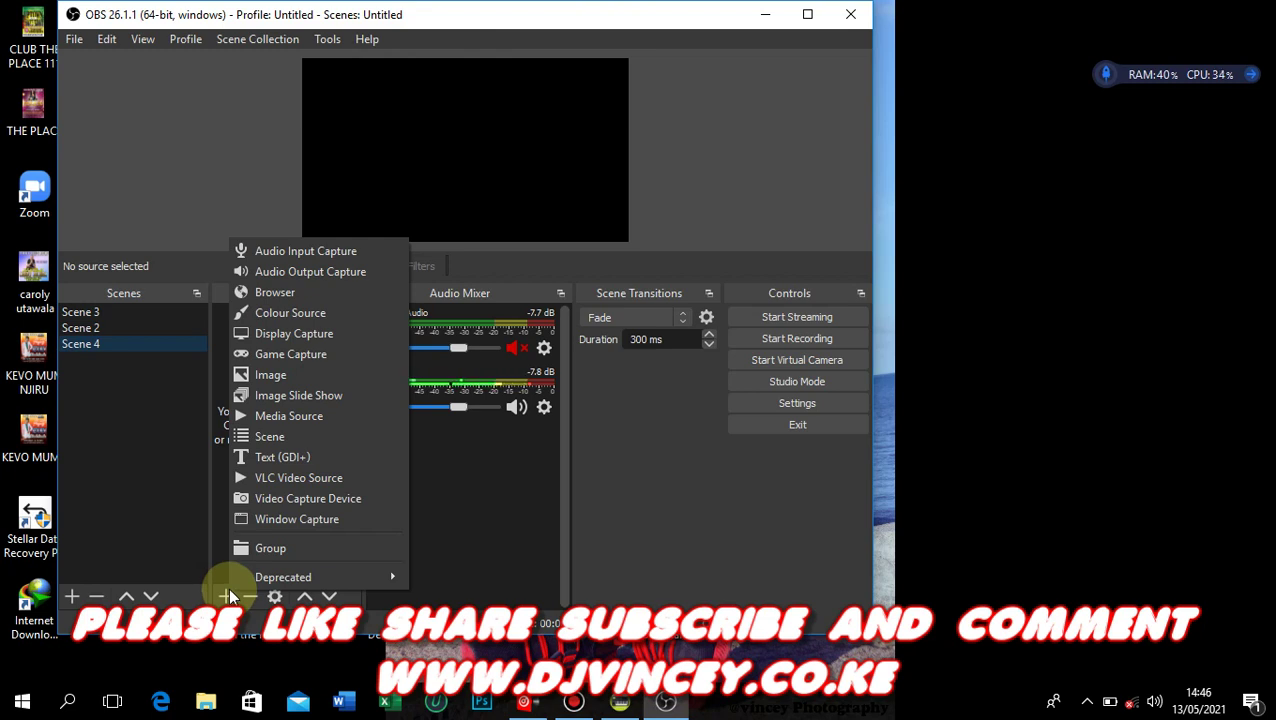
Add a Text (GDI+) source named 'I AM TESTING' to Scene 4
click(283, 462)
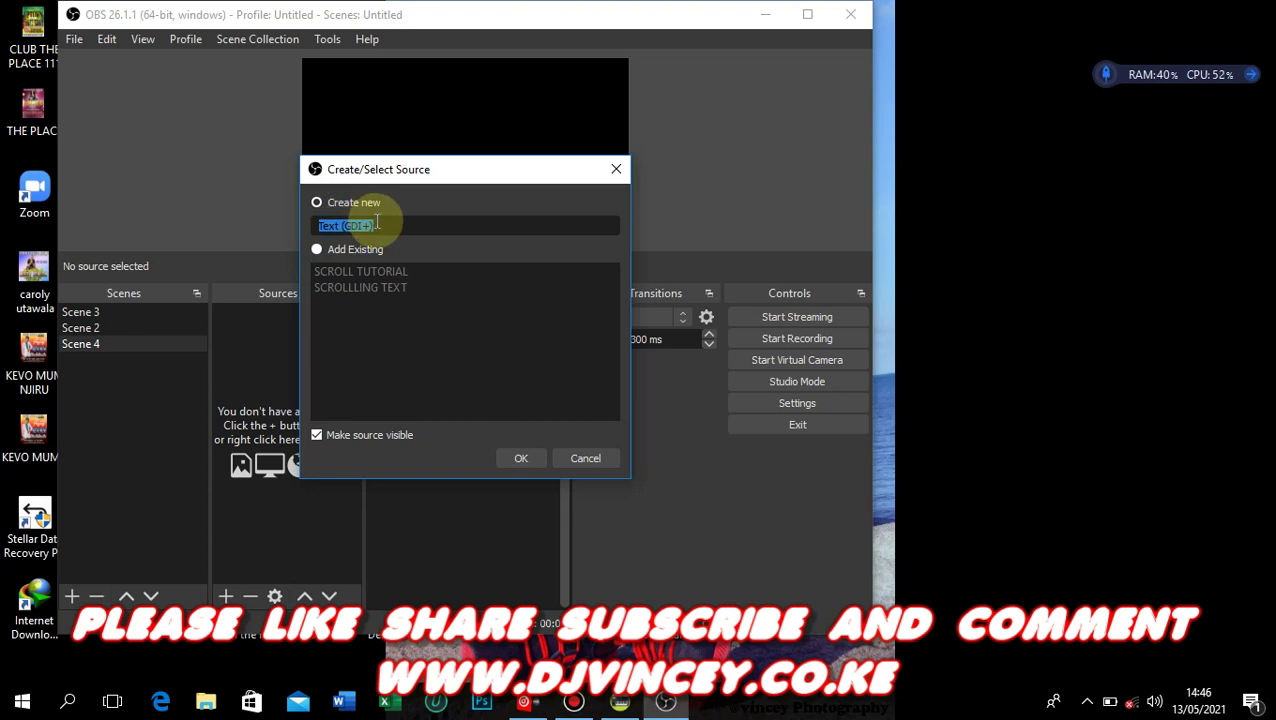
text(I AM TESTING)
click(518, 459)
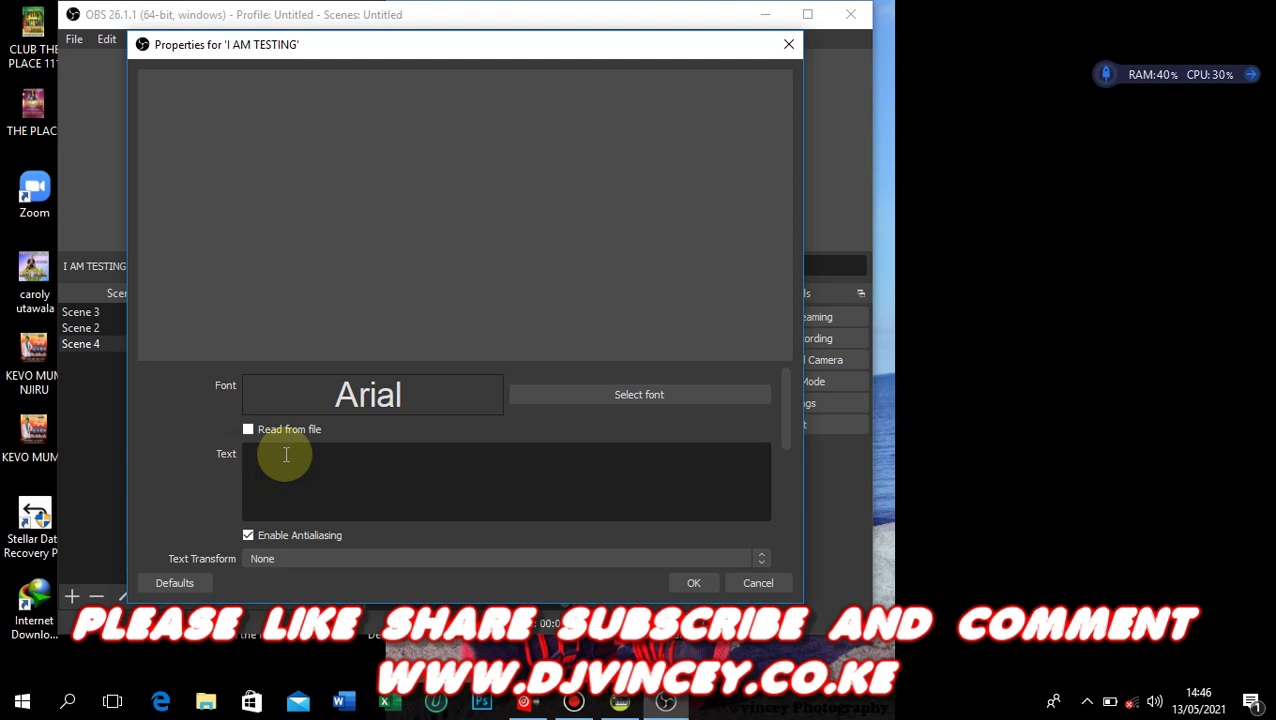
Check Scene 2 and Scene 3's scrolling text, then return to Scene 4 with Properties repositioned
drag(313, 45, 755, 190)
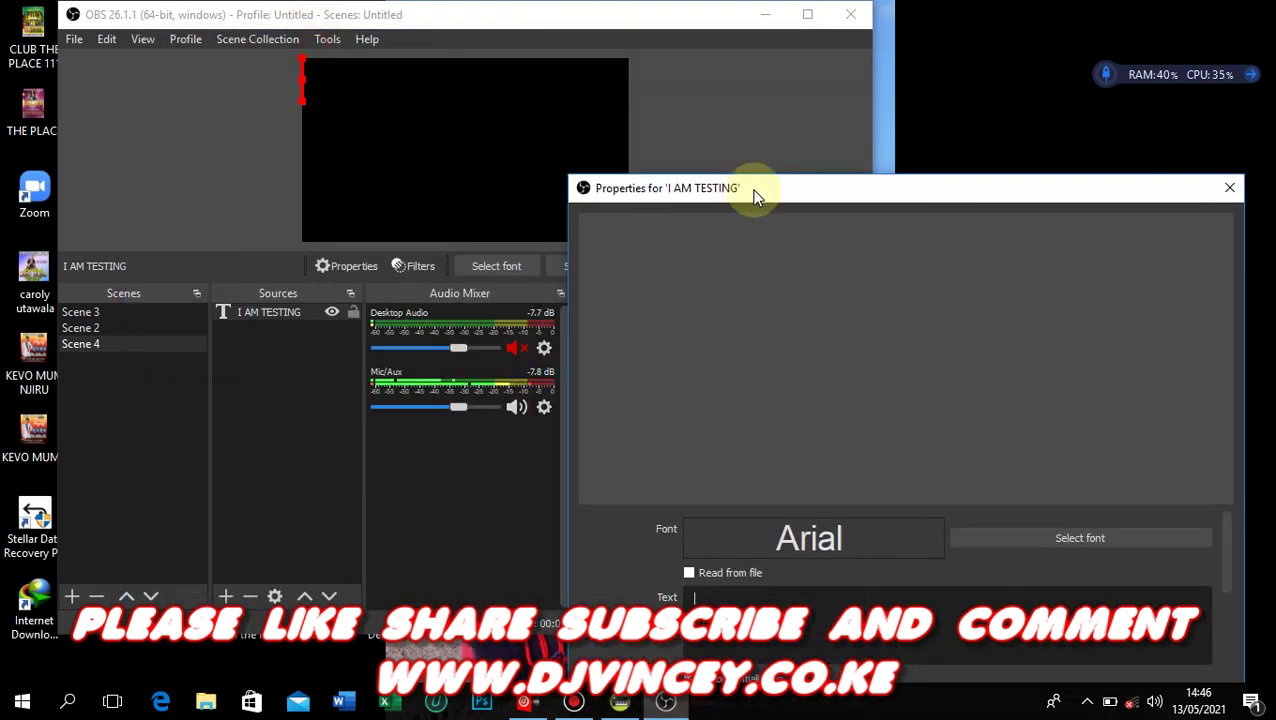
click(88, 328)
click(82, 312)
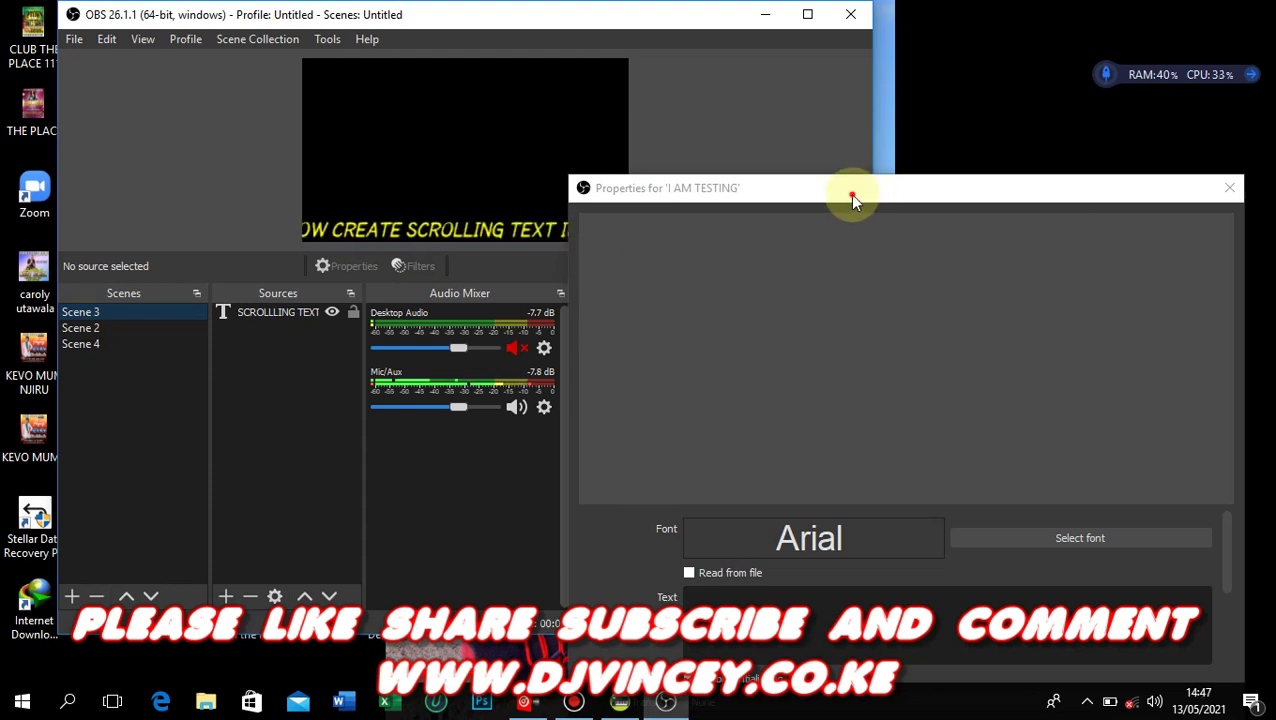
drag(849, 193, 478, 94)
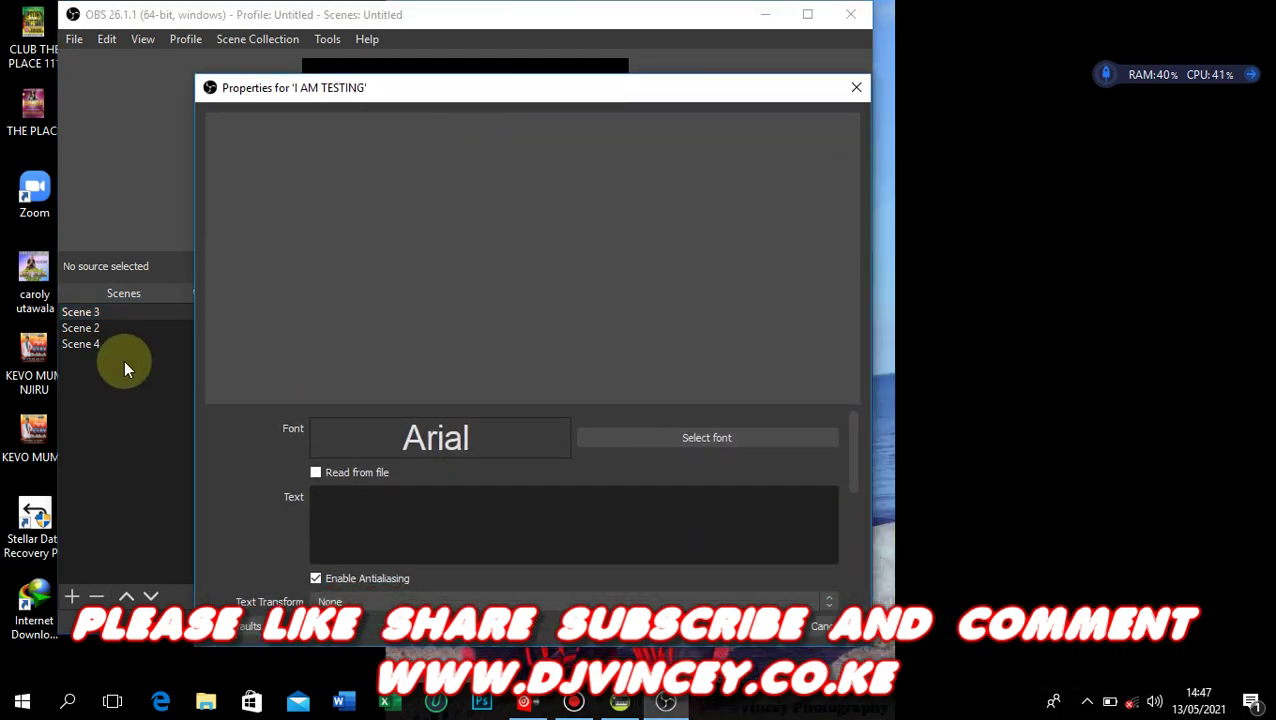
click(98, 344)
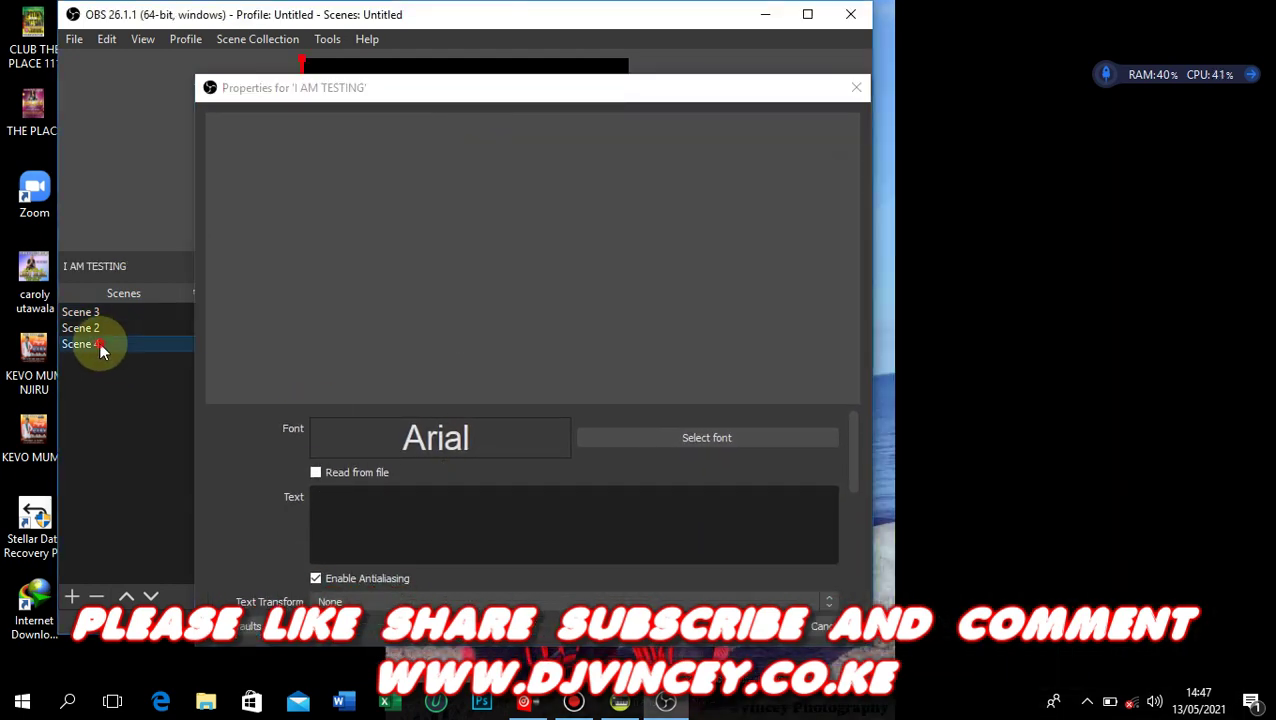
Enter 'TODAY I AM LEARNING HOW TO MAKE A SCROLLING TEXT IN OBS' as the source text
click(356, 507)
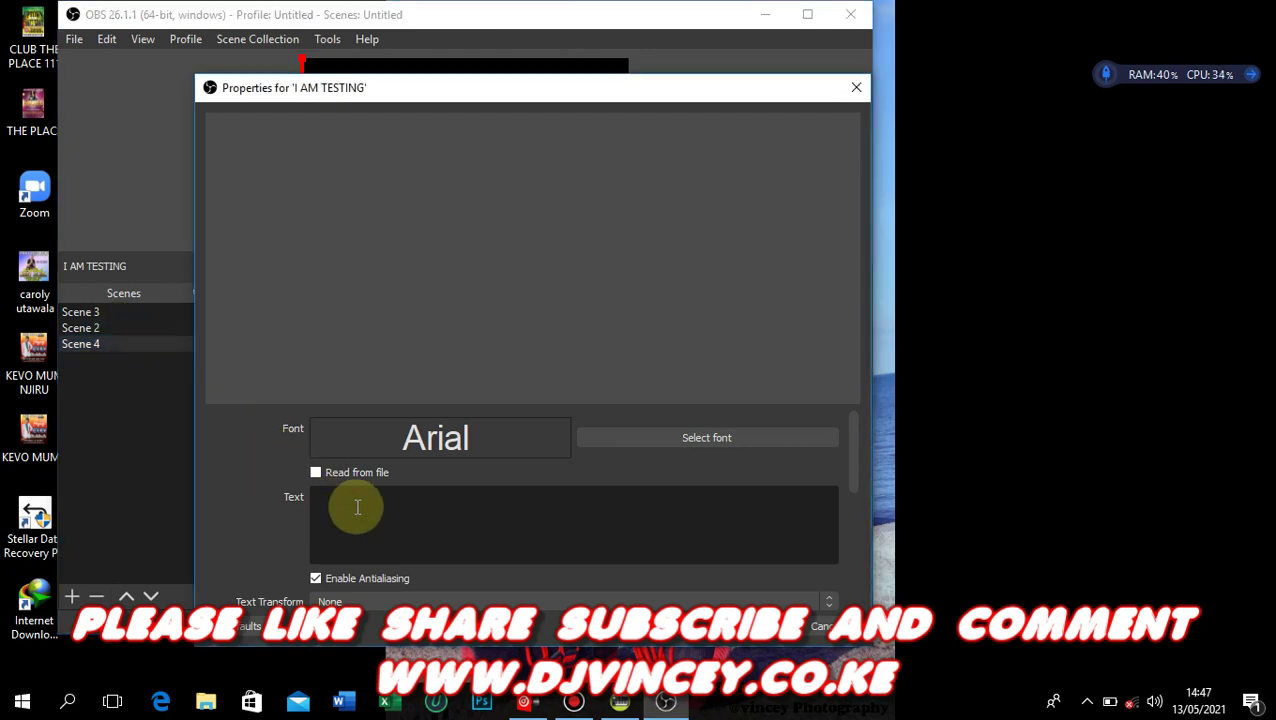
text(TOD)
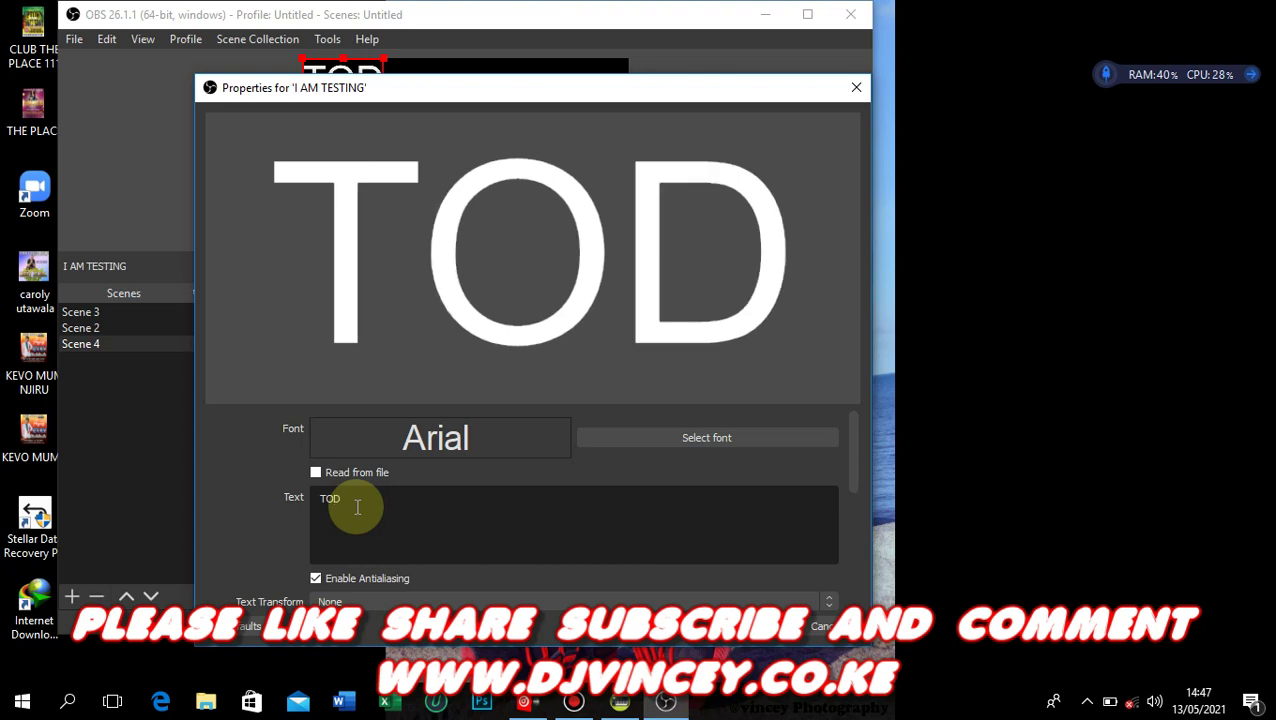
text(AY)
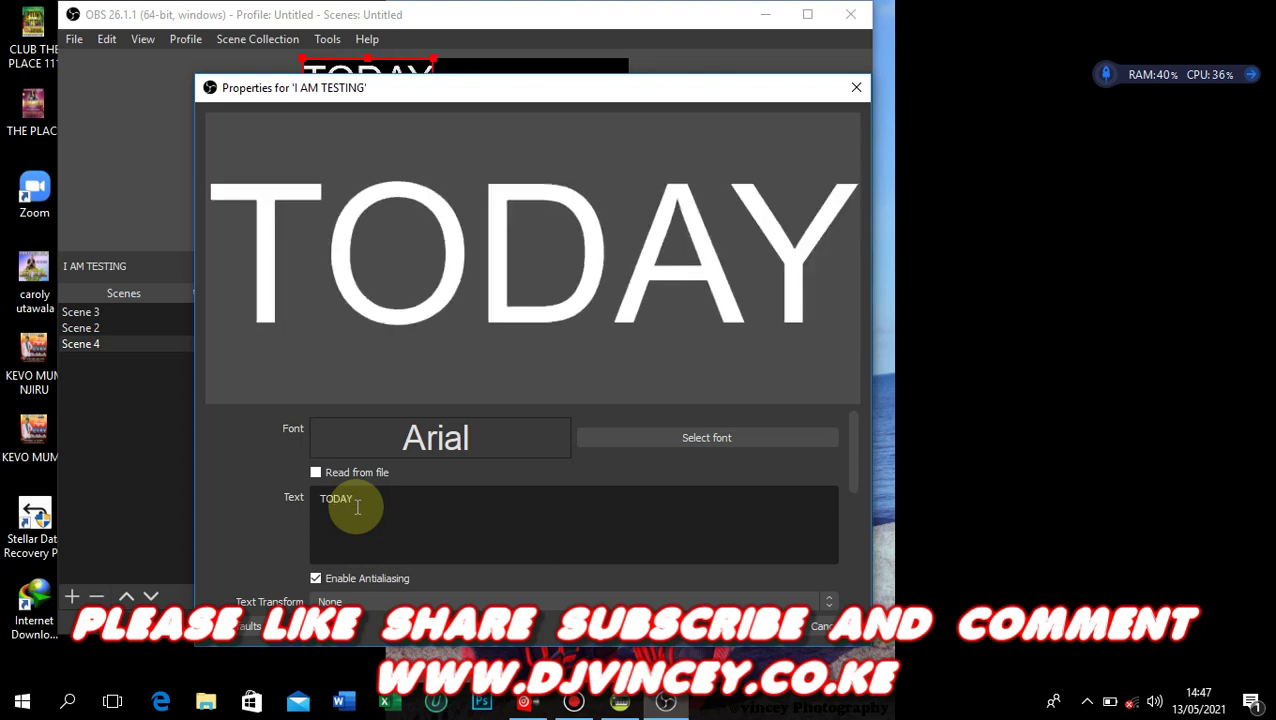
text( I AM)
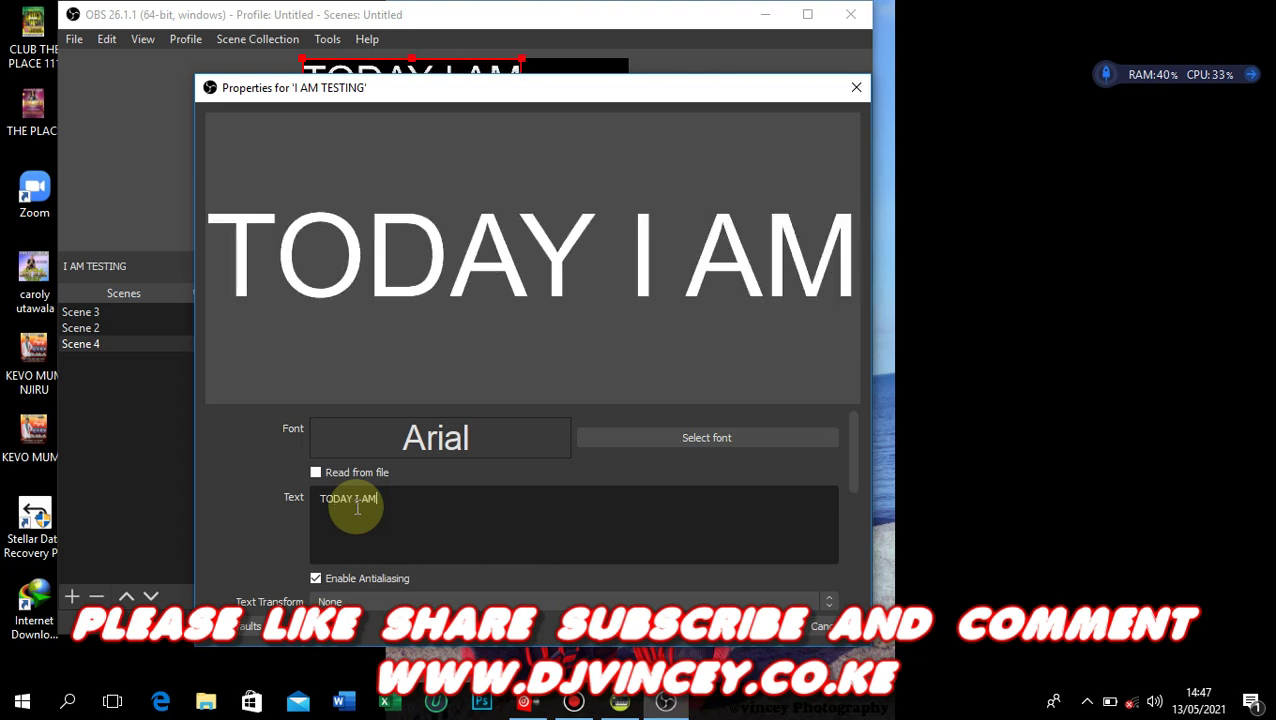
text( LEARNI)
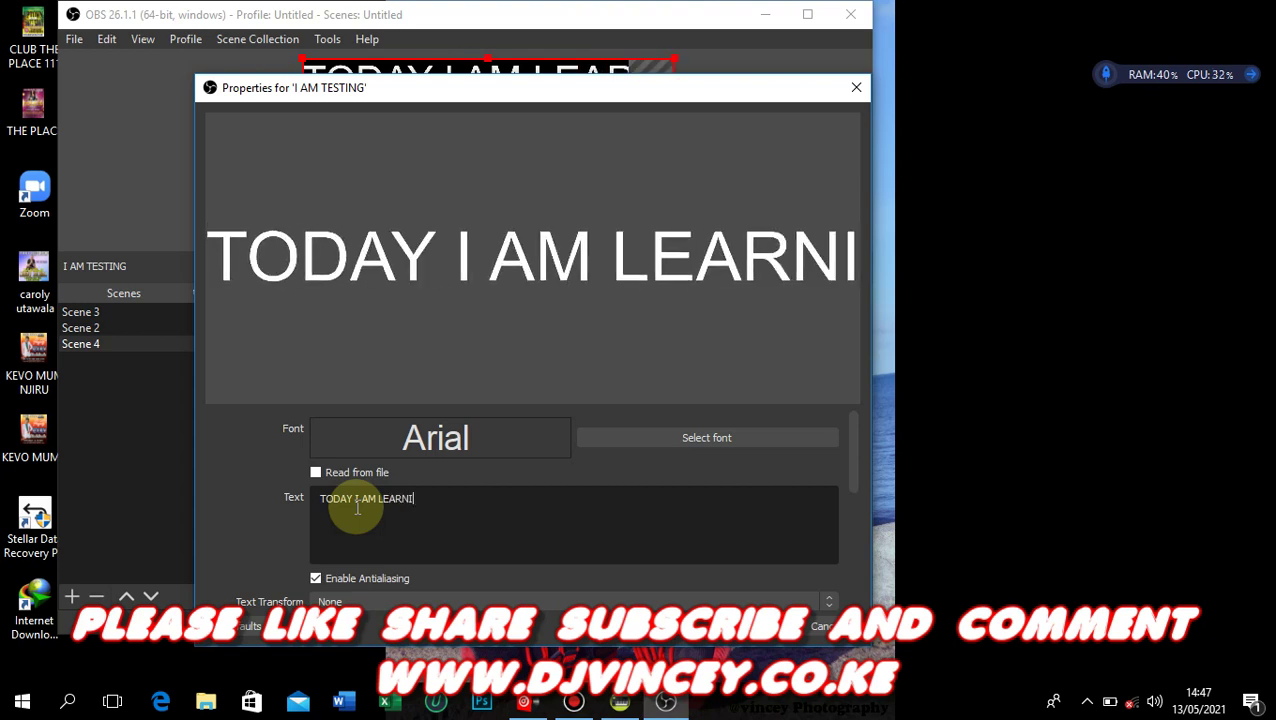
text(NG HOW TO)
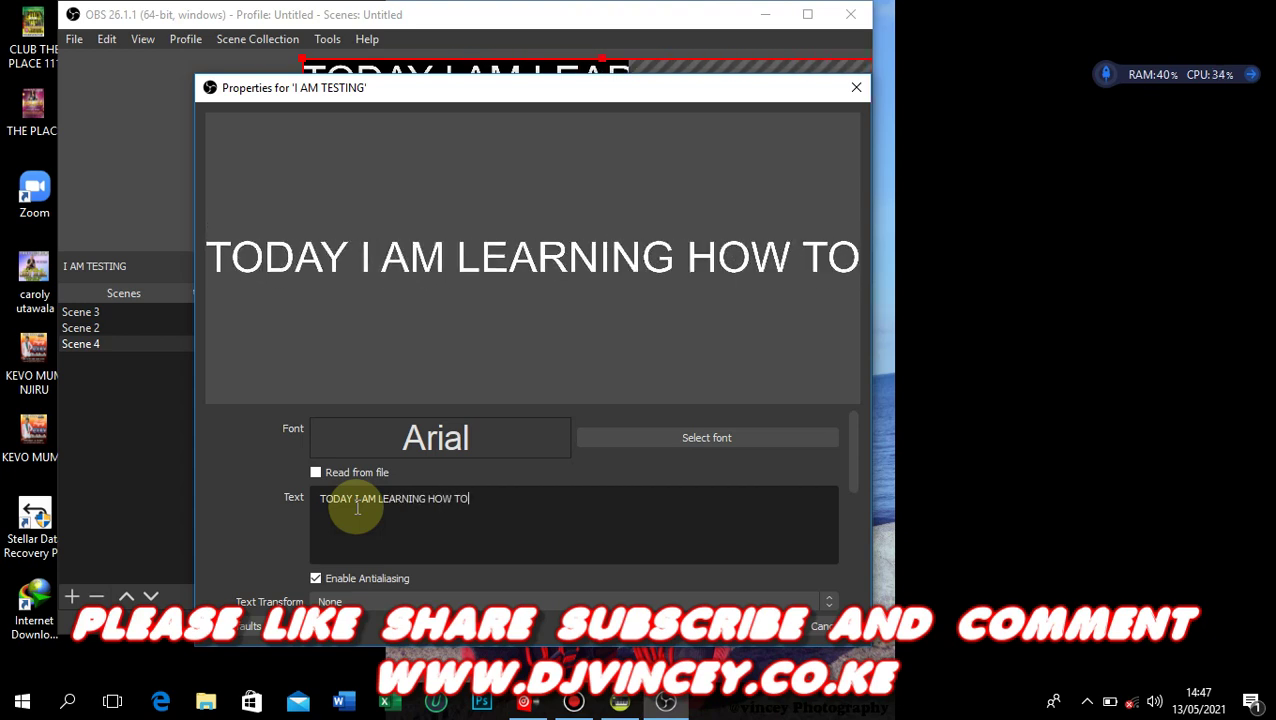
text( MAKE A)
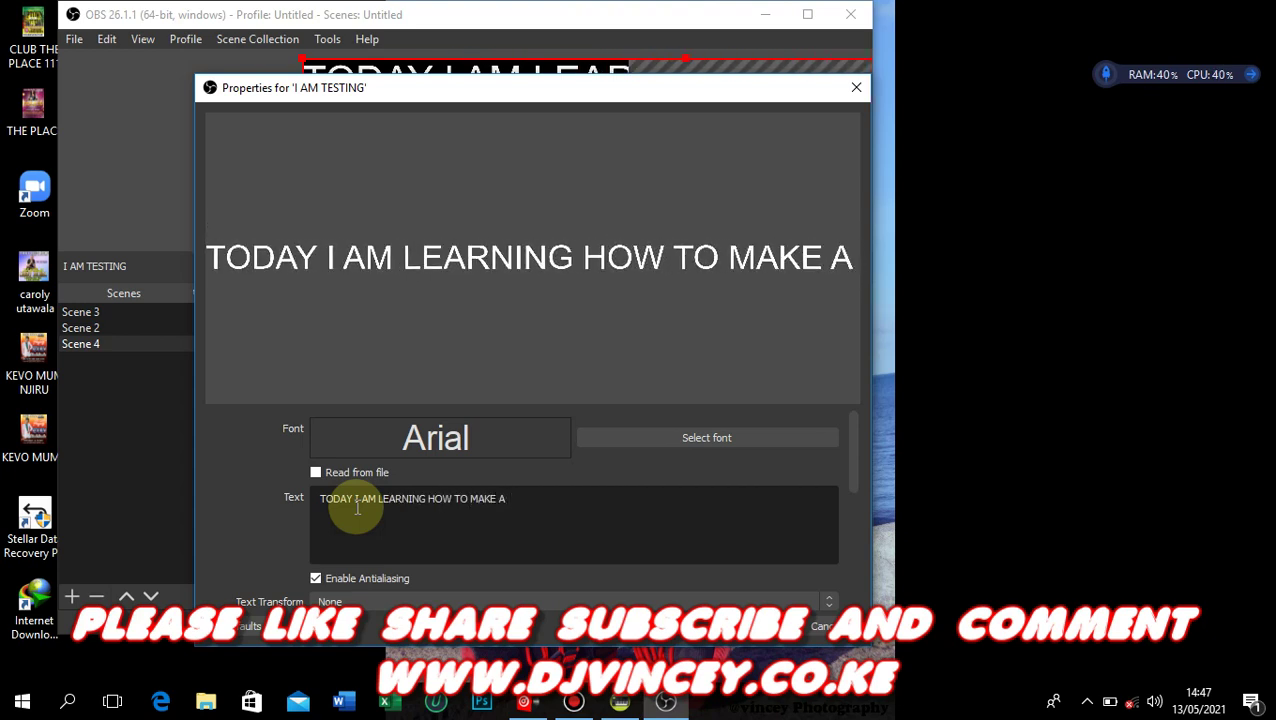
text( SCROLLIN)
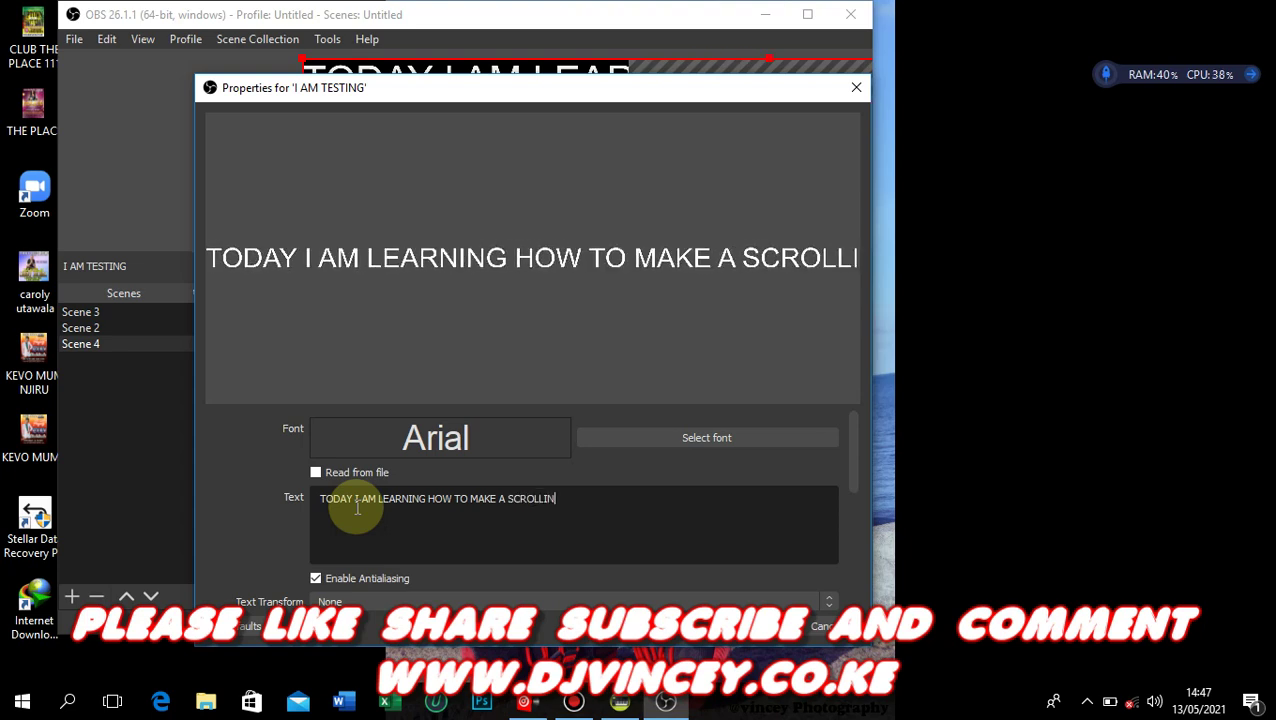
text(G TEXT )
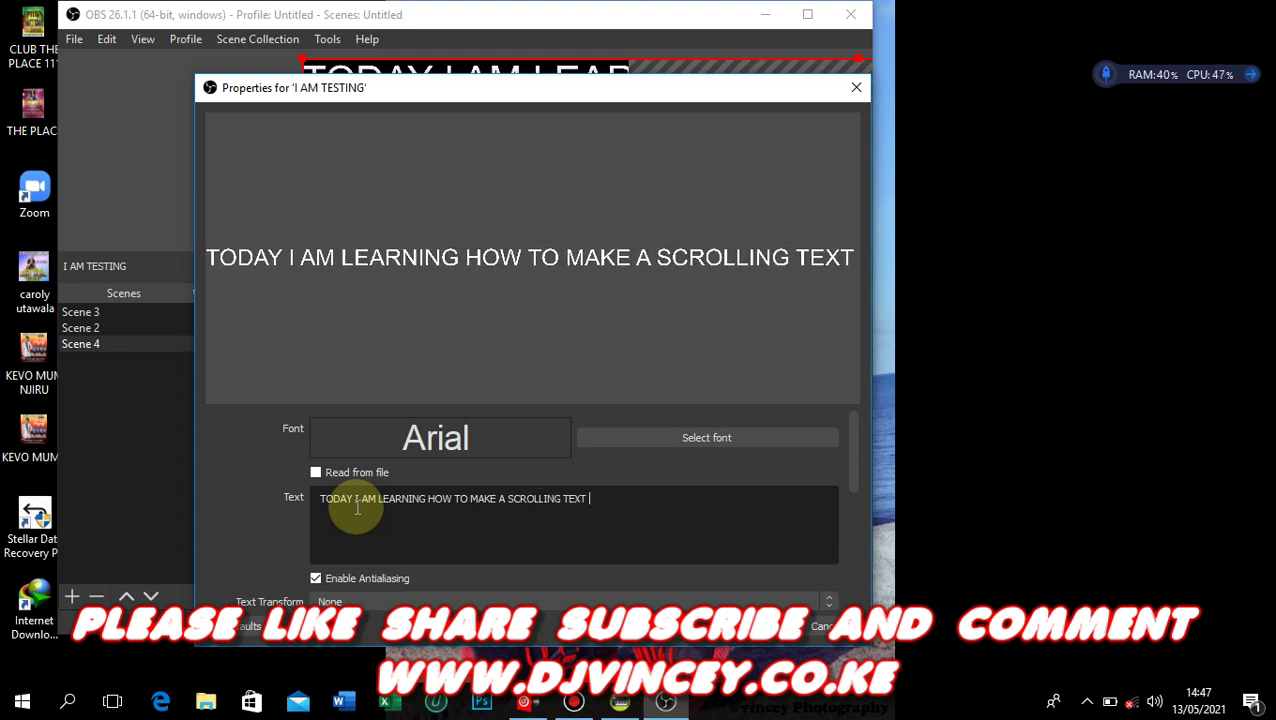
text(IN OBS)
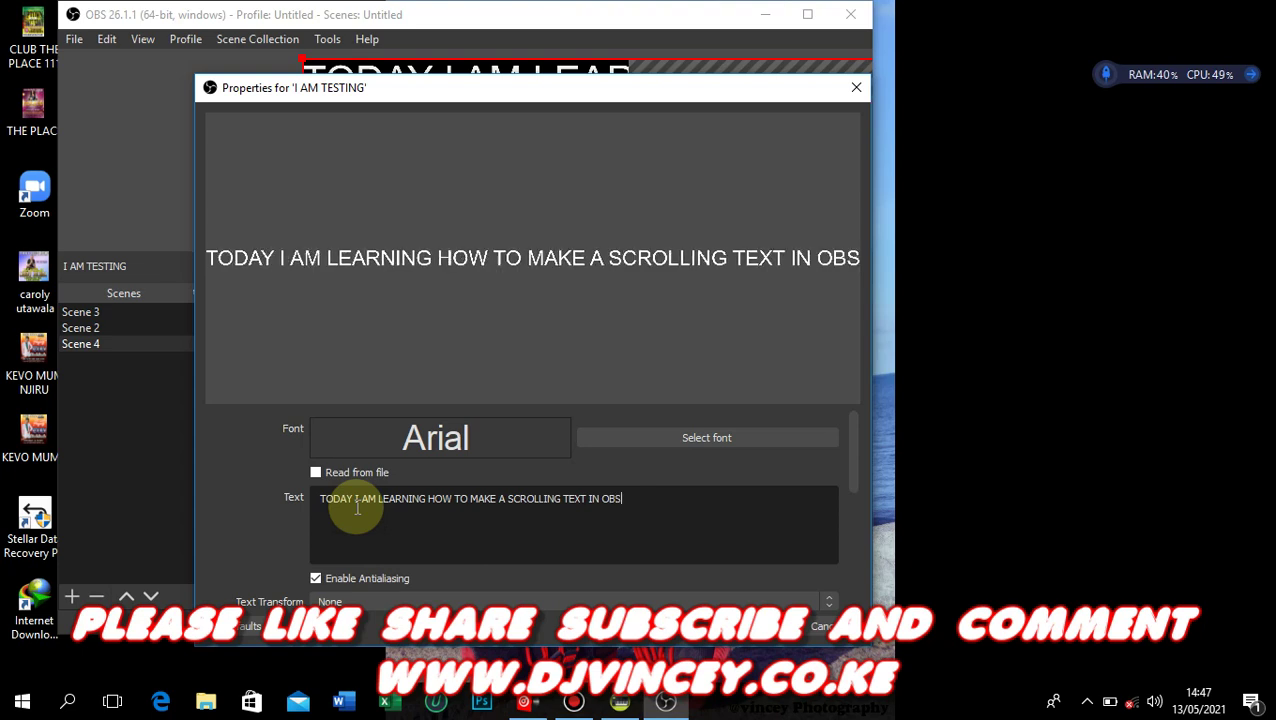
text( STUDIO)
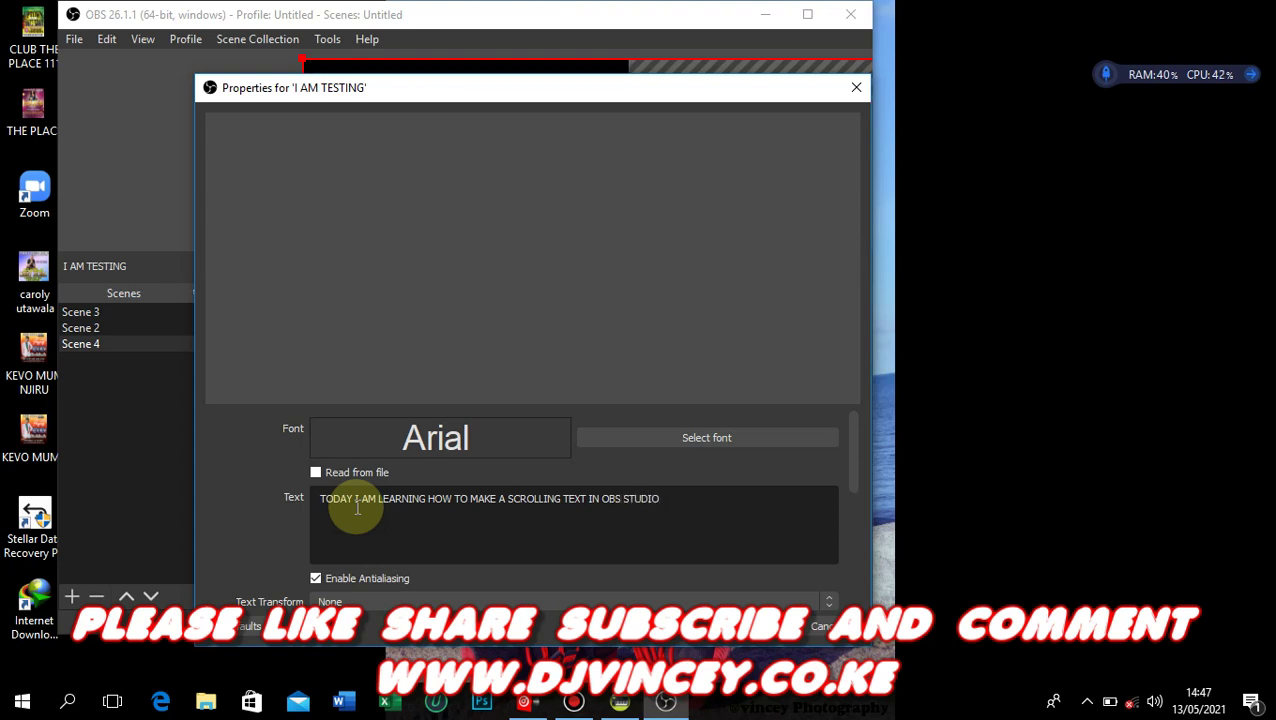
key(BackSpace)
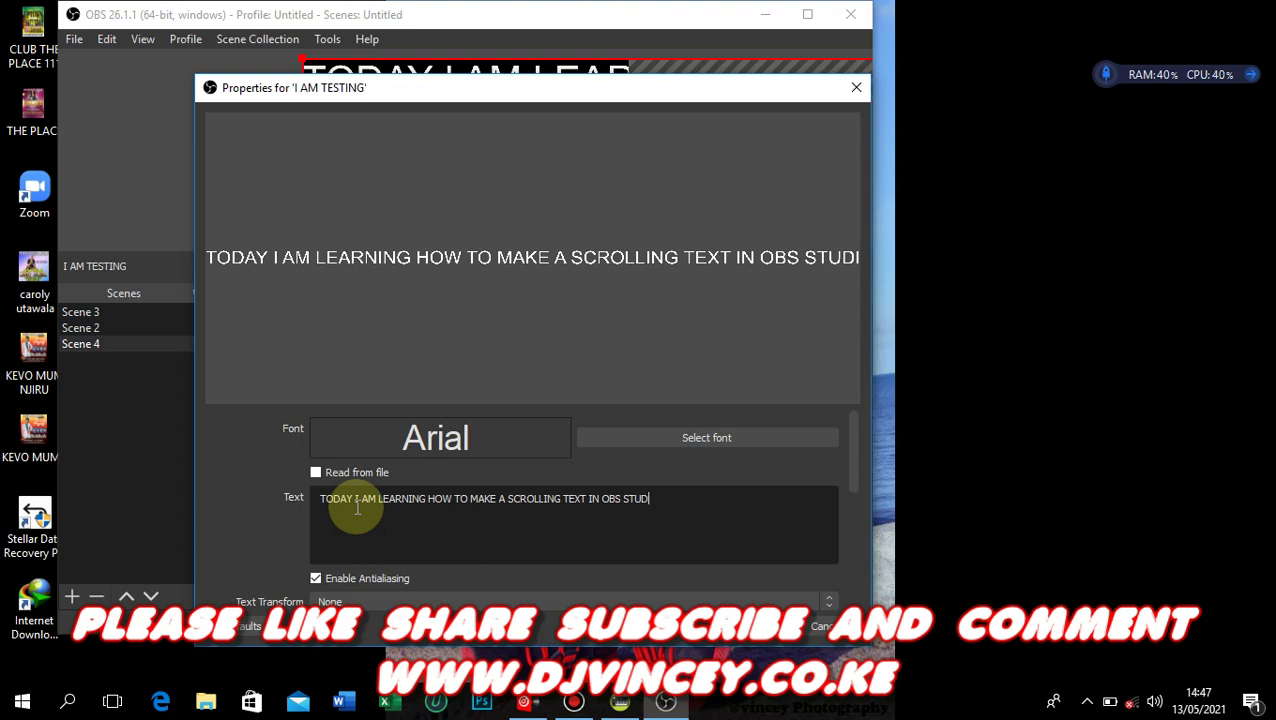
key(BackSpace)
key(BackSpace)
key(BackSpace)
key(BackSpace)
key(BackSpace)
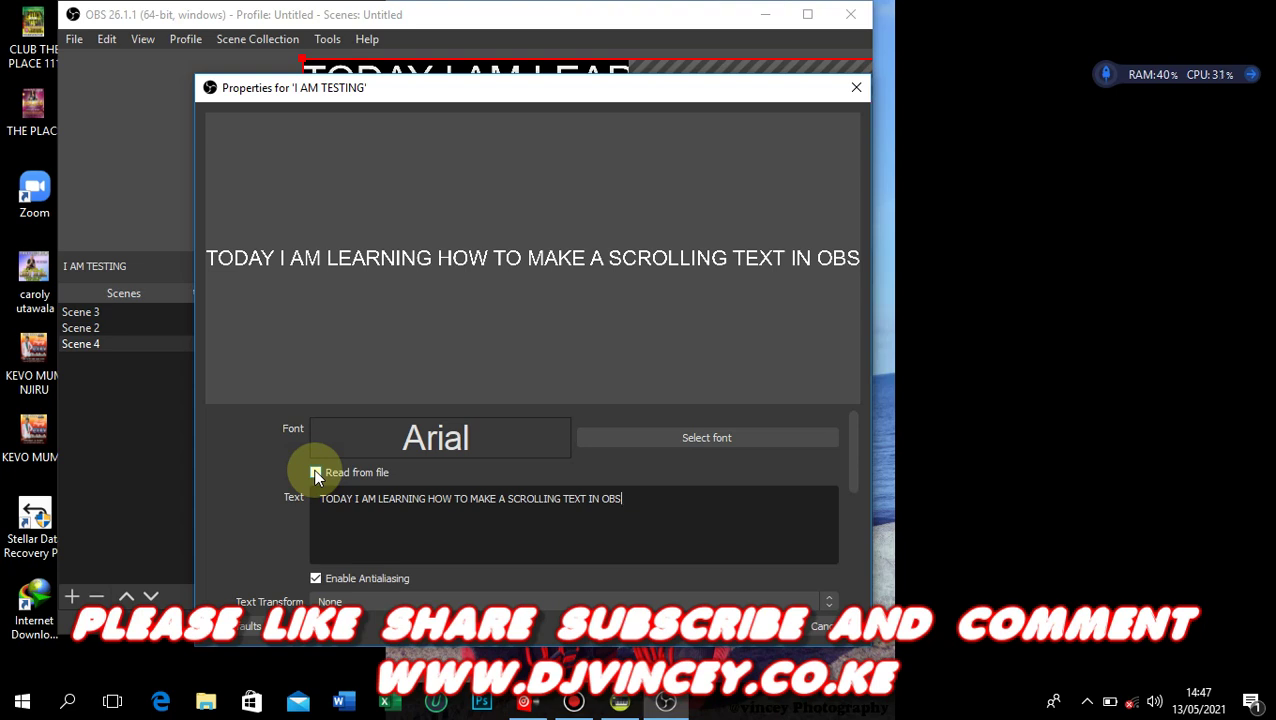
Add a period after OBS so the text ends 'SCROLLING TEXT IN OBS.'
click(316, 473)
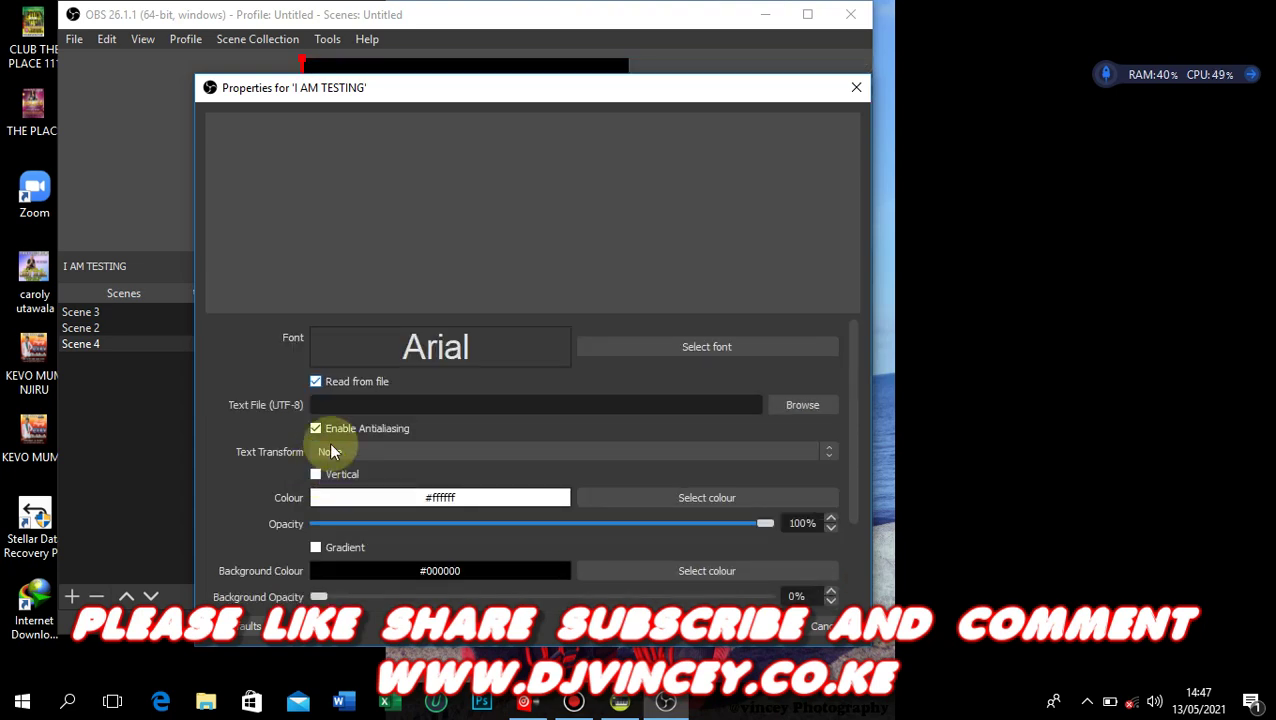
click(317, 382)
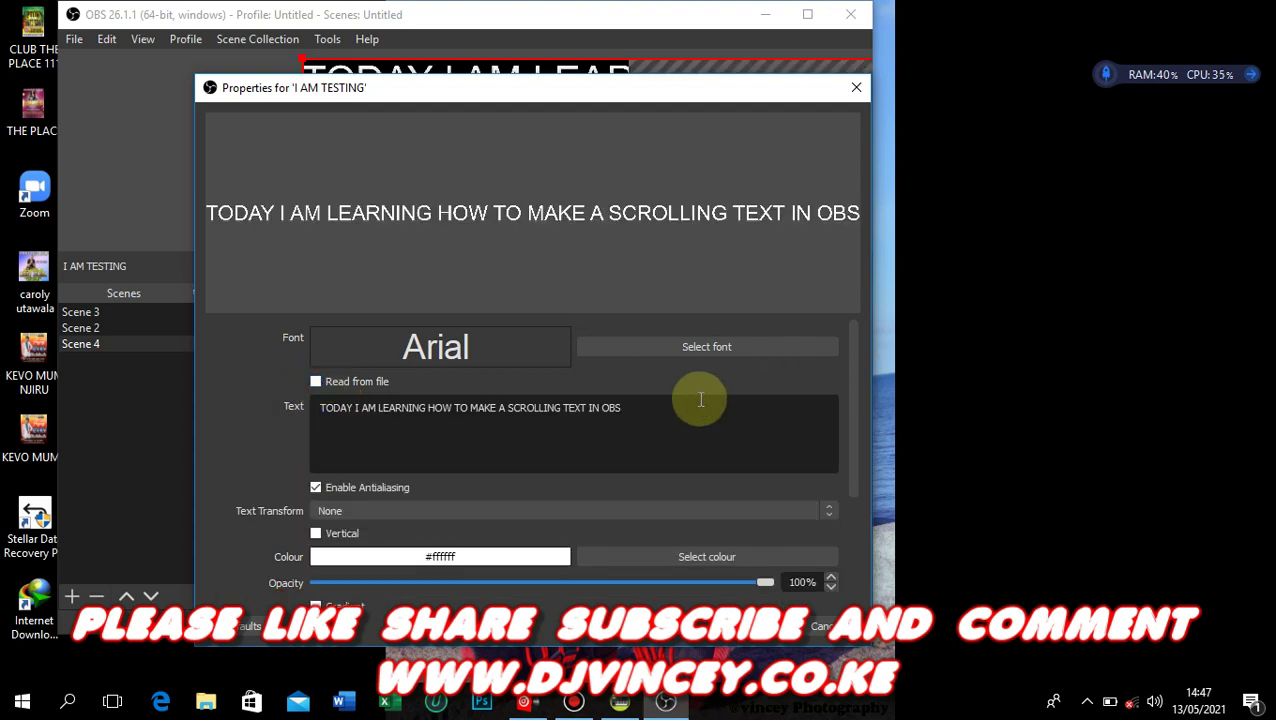
click(633, 412)
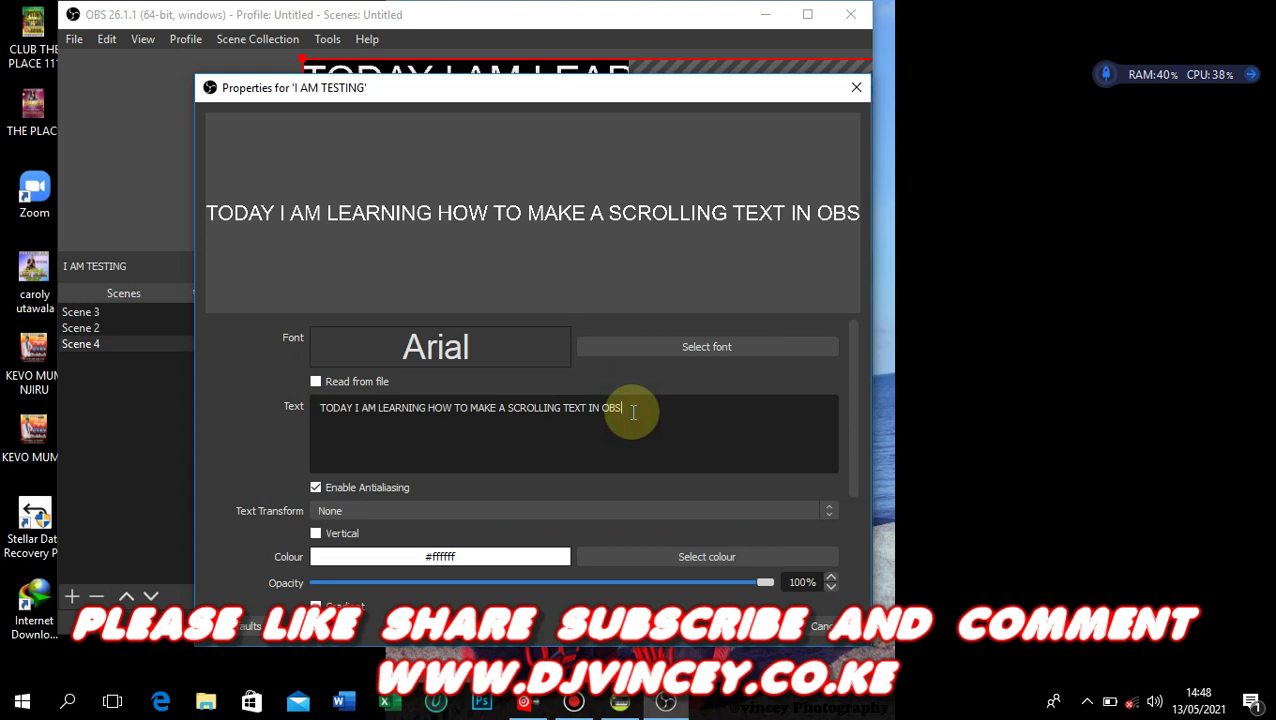
text(.)
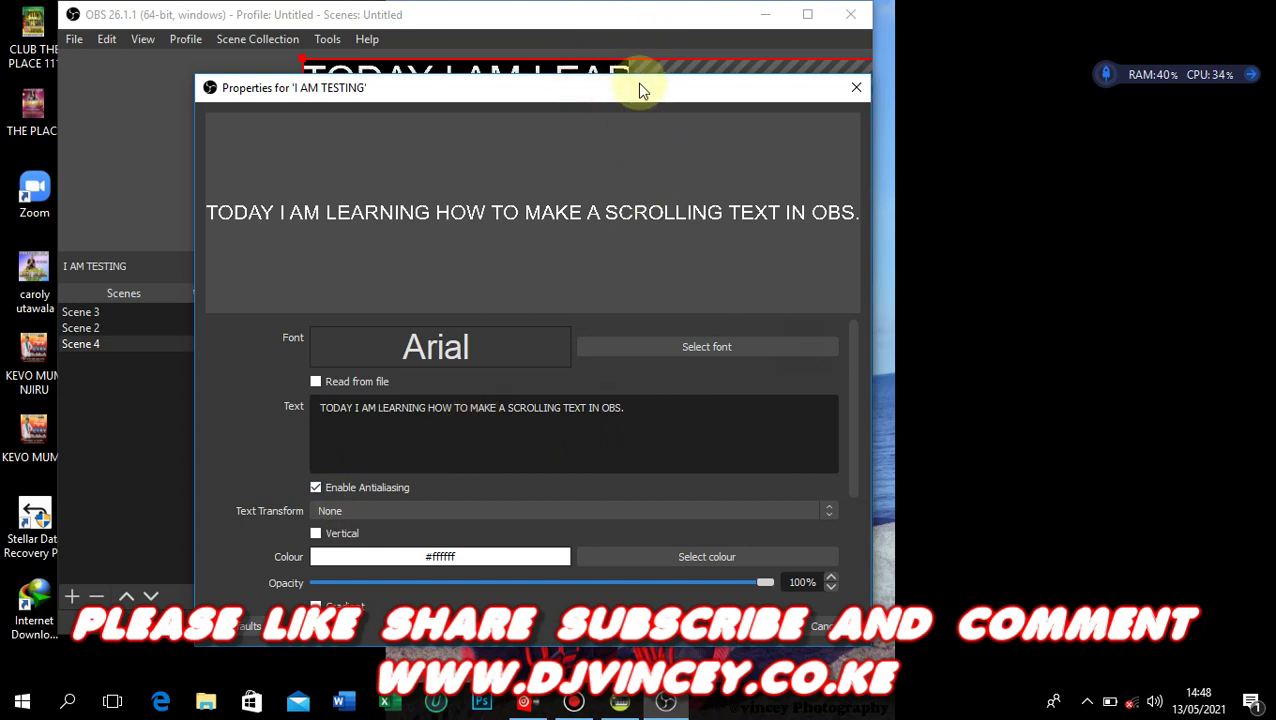
Change the text source's font to Mont Heavy DEMO
drag(638, 86, 675, 70)
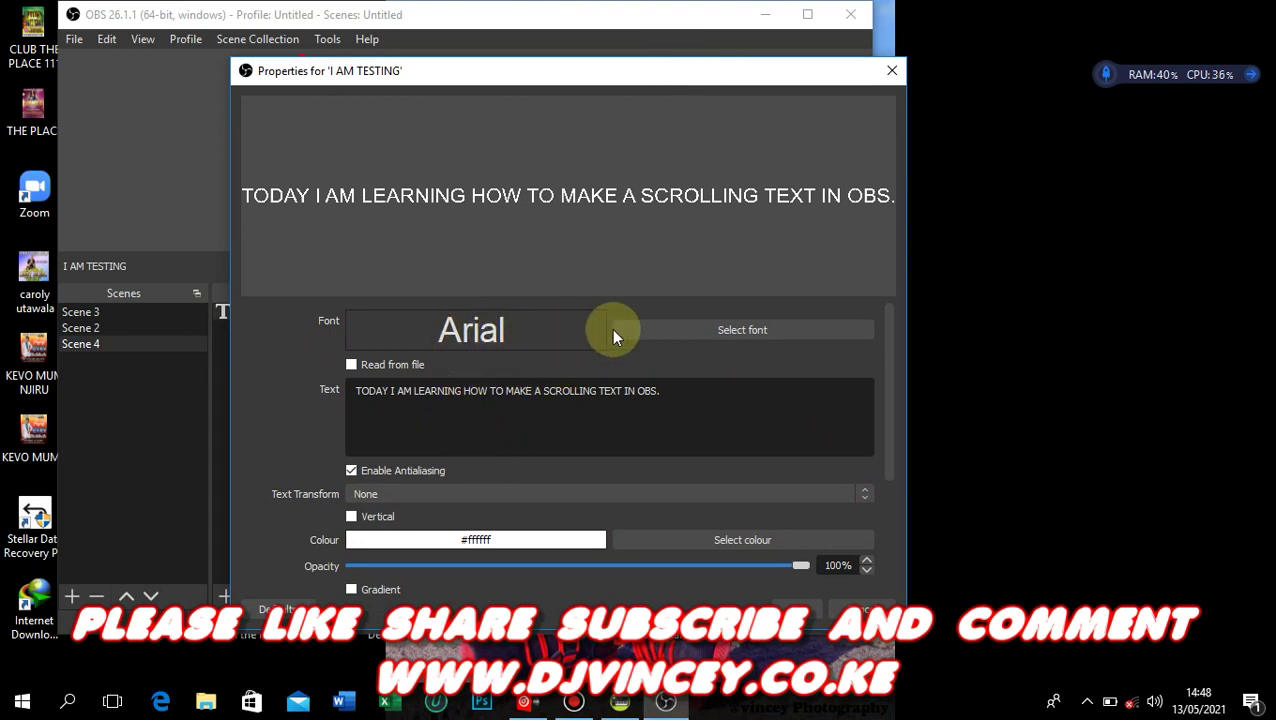
click(667, 331)
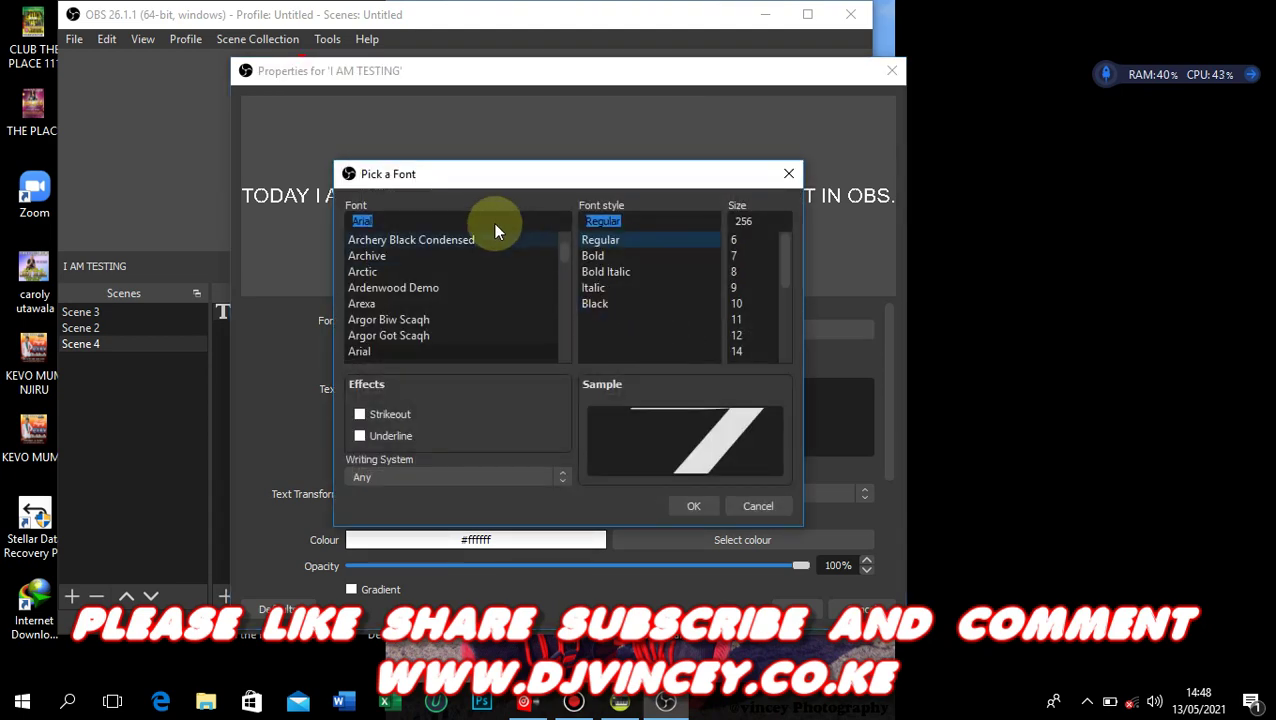
drag(567, 256, 563, 315)
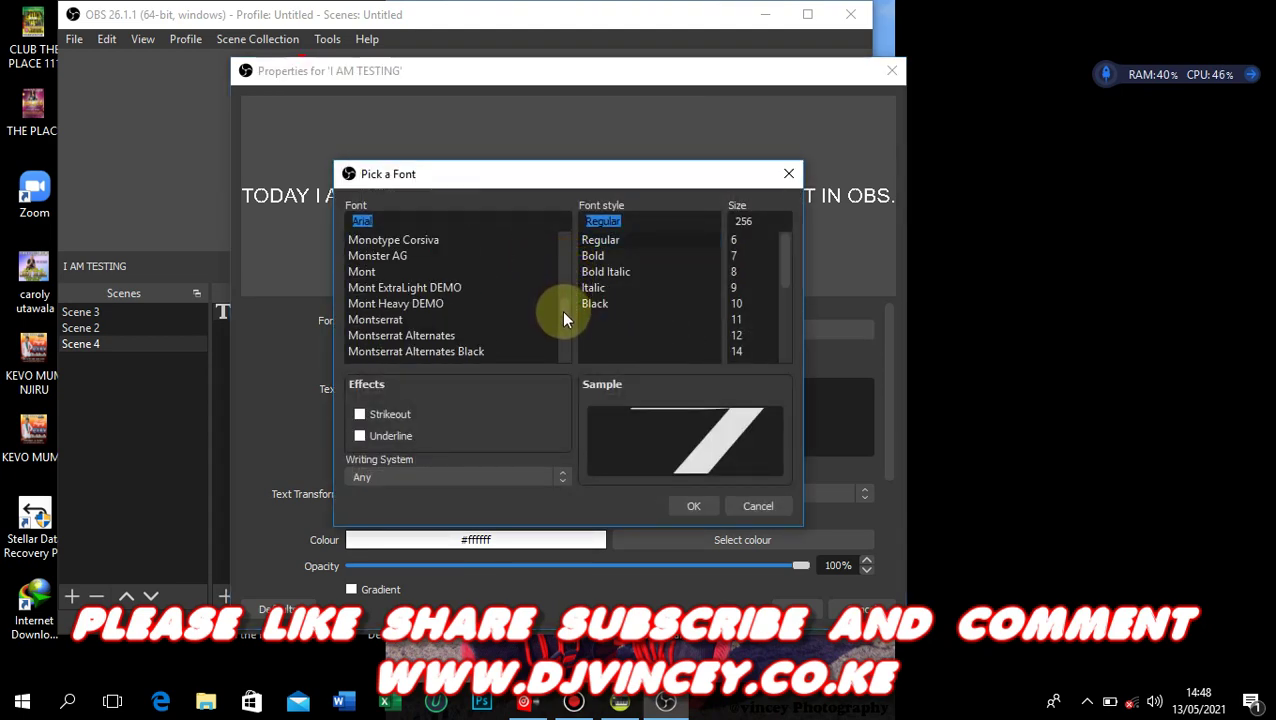
click(421, 303)
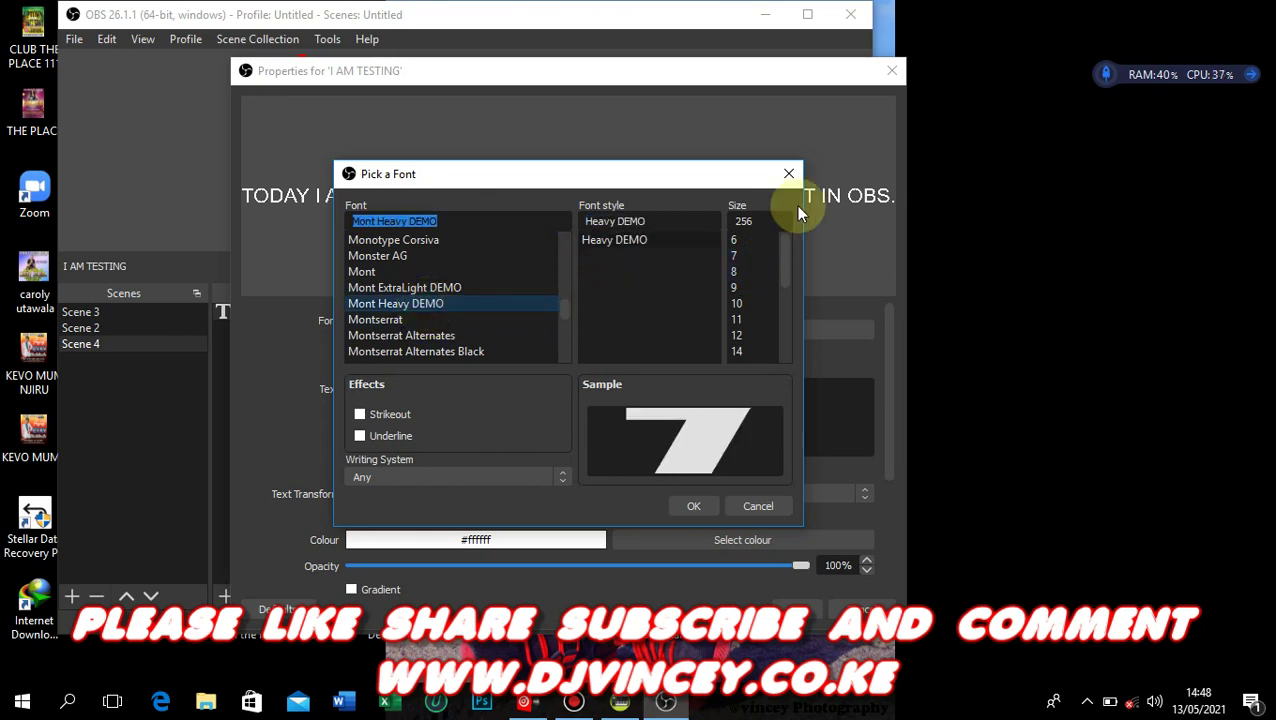
click(670, 505)
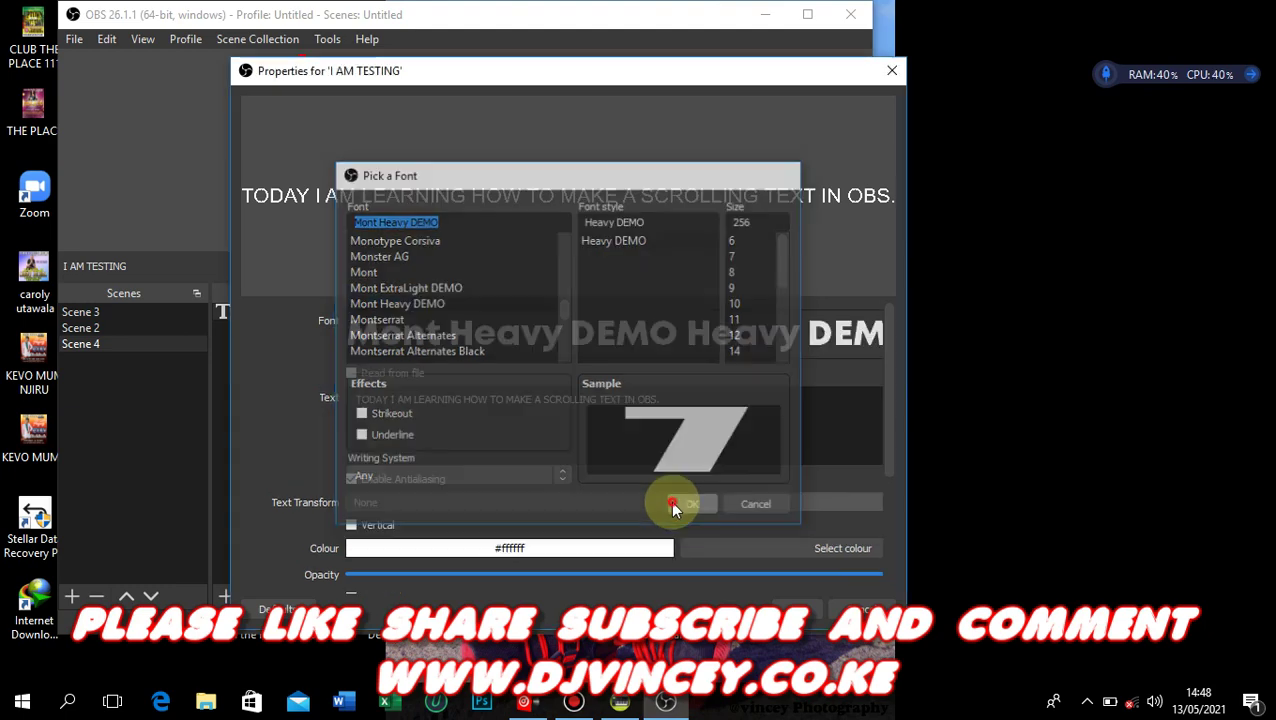
click(670, 502)
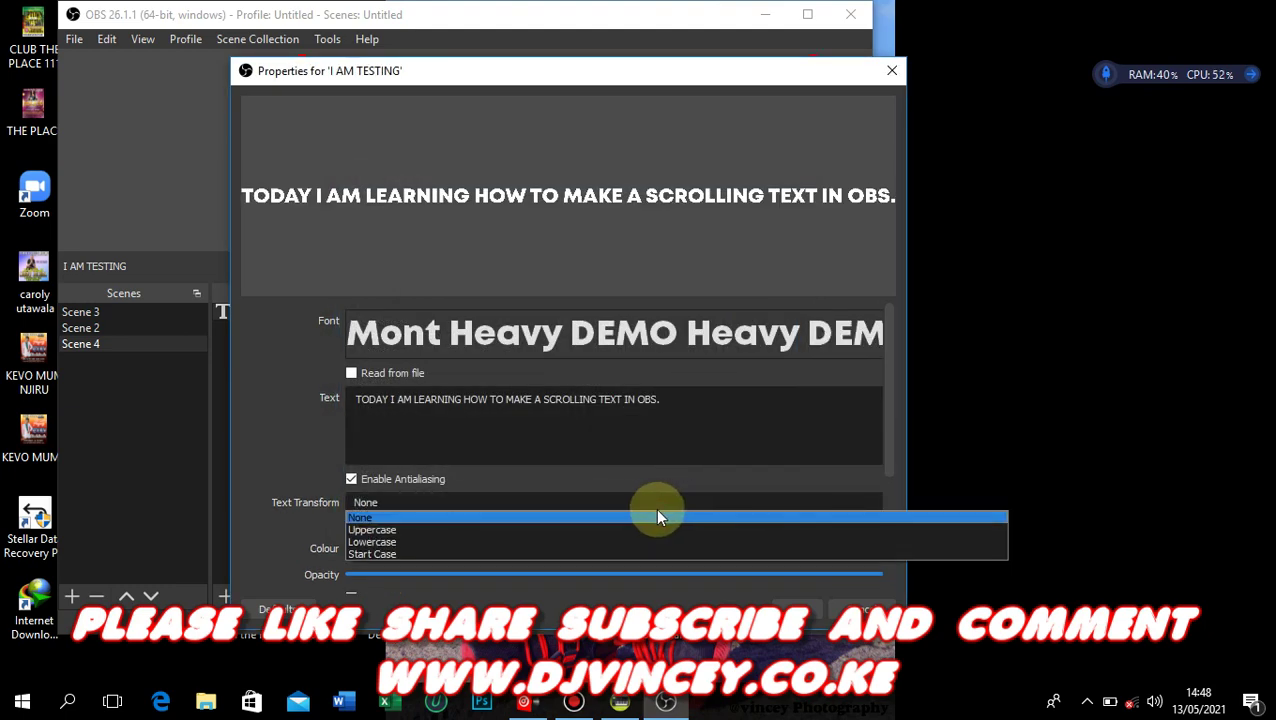
Set Text Transform to Uppercase and the text colour to orange #ff5500
click(415, 530)
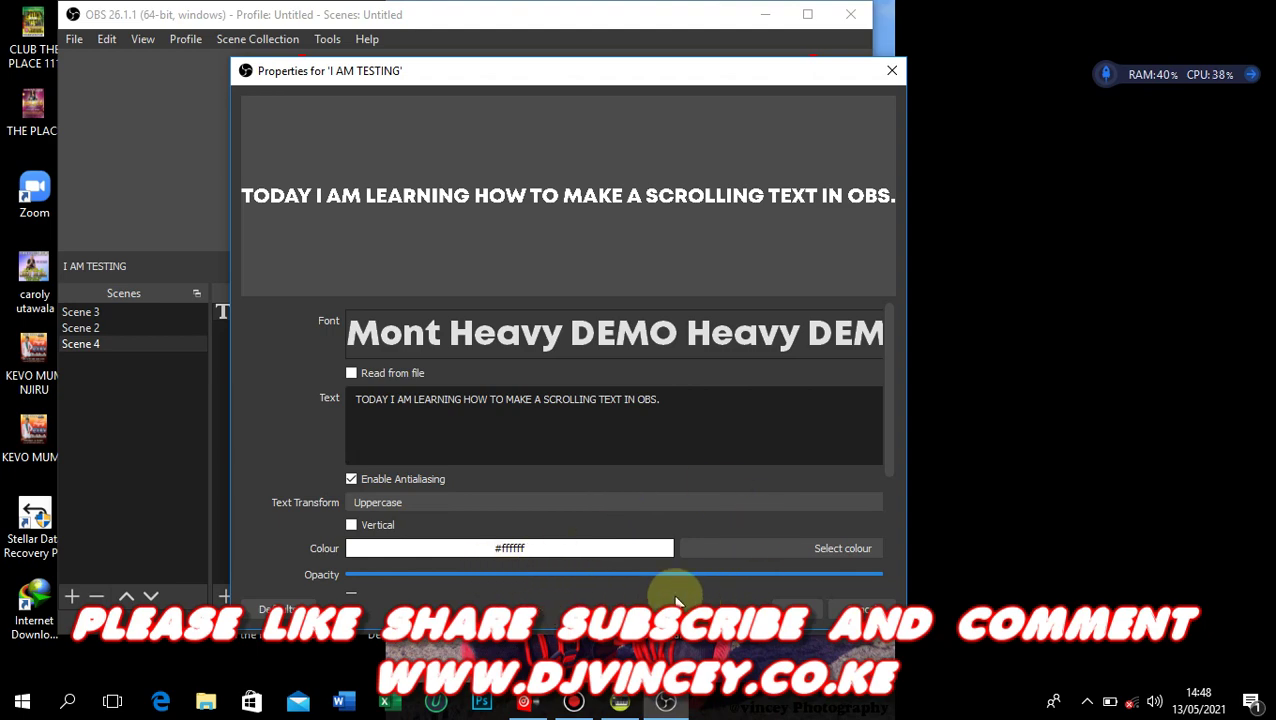
click(811, 545)
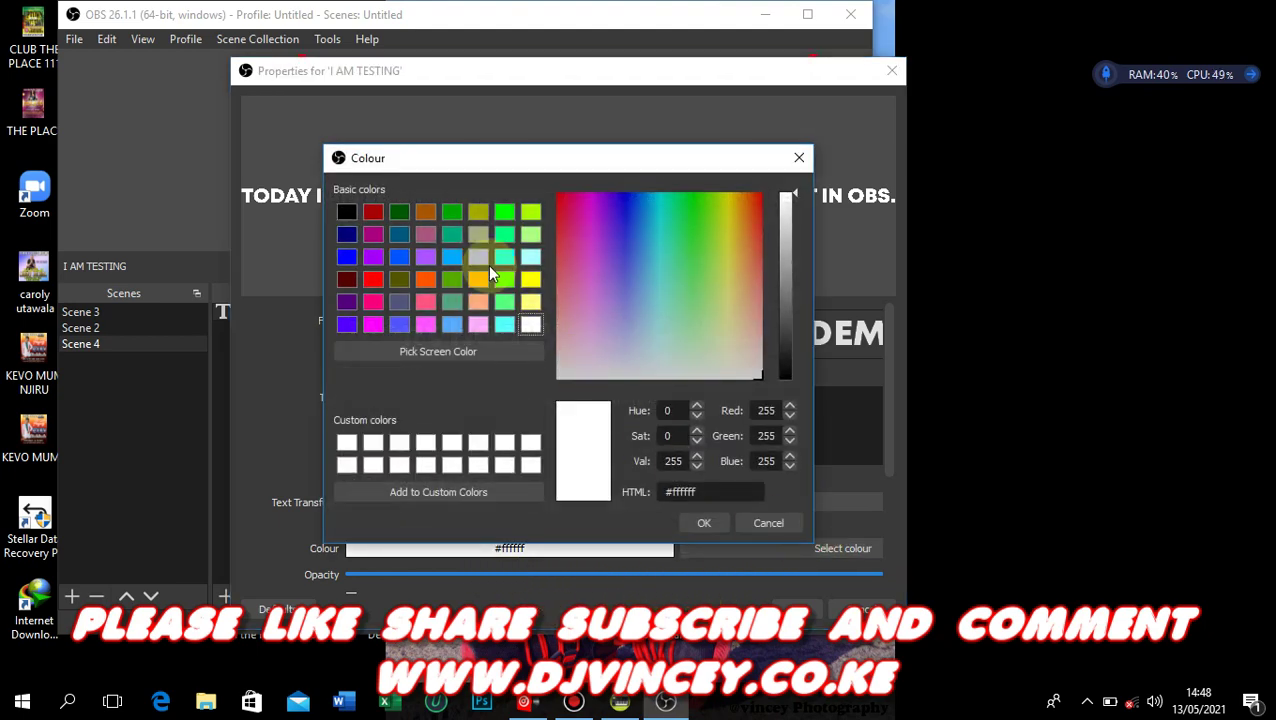
click(425, 279)
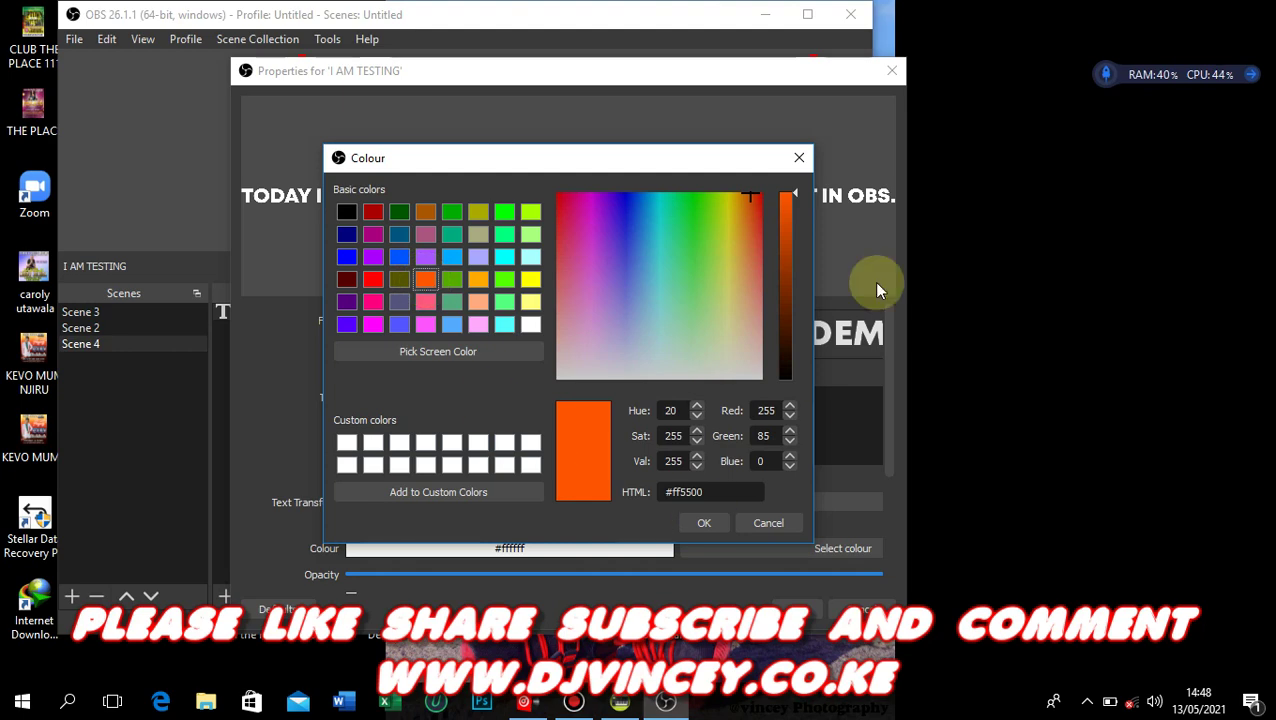
click(704, 523)
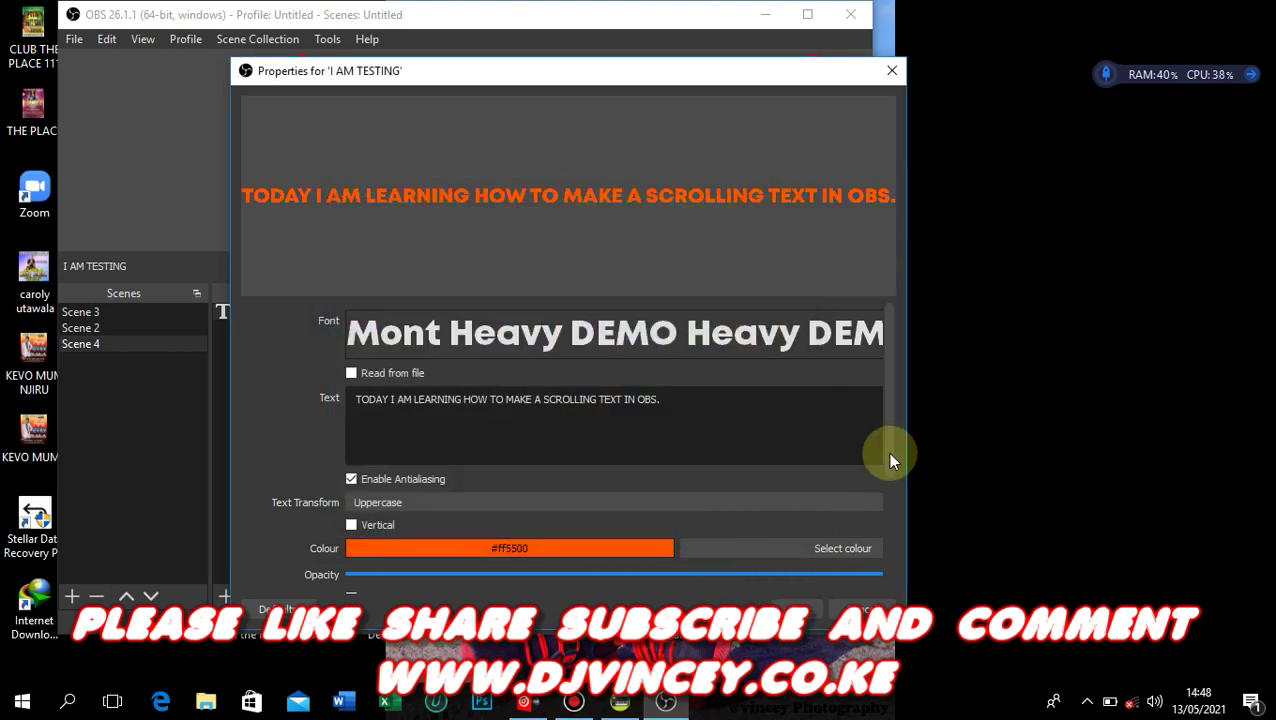
scroll(890, 478, down, 1)
scroll(886, 474, down, 2)
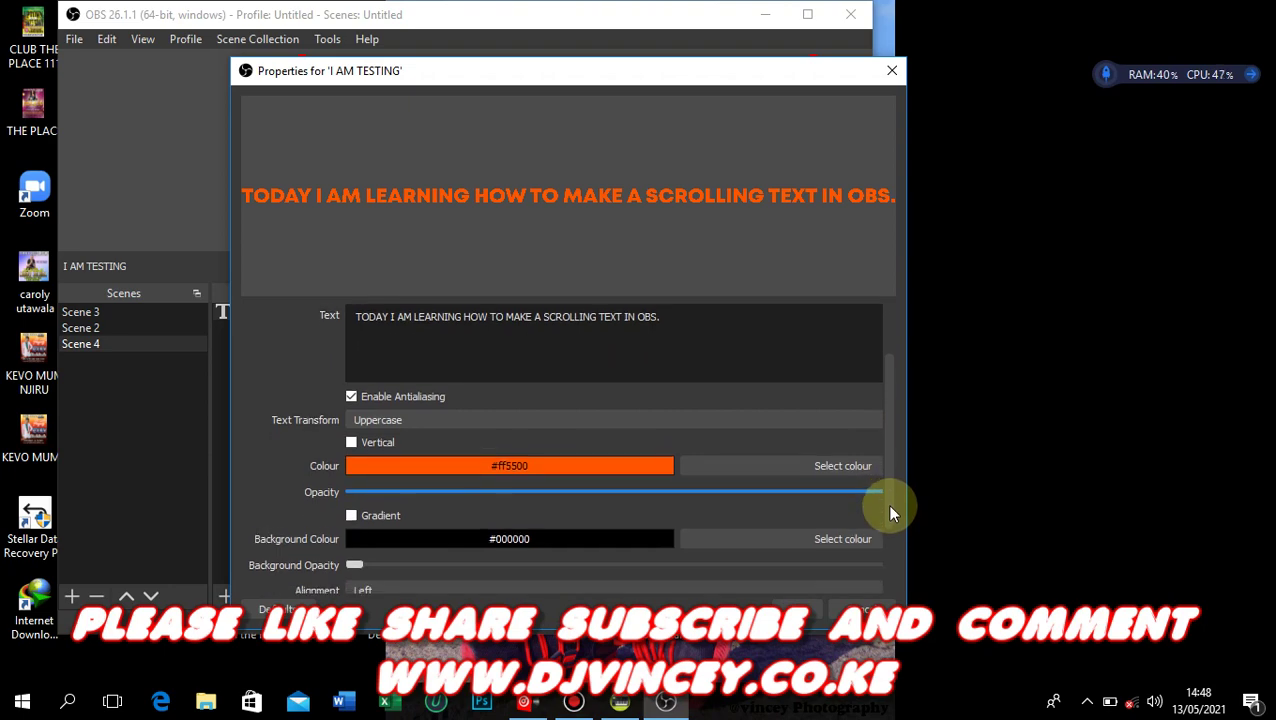
Choose blue #0000ff as the text source's background colour
click(727, 527)
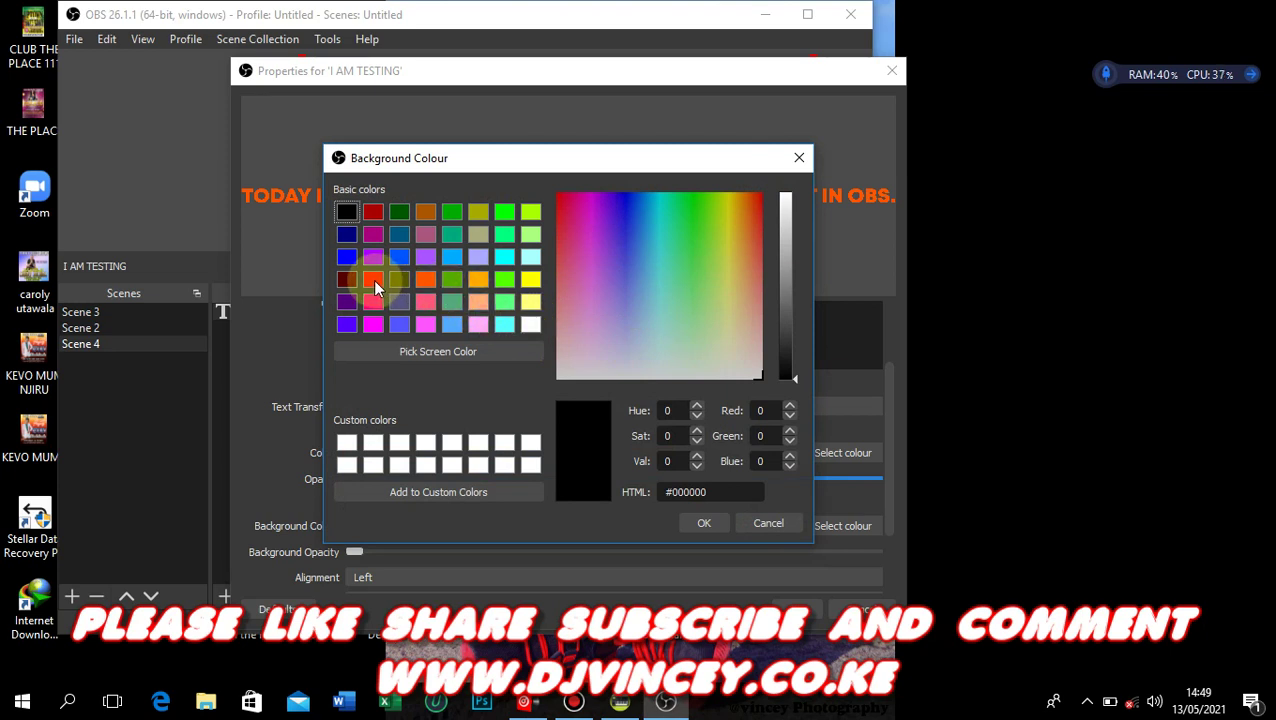
click(352, 259)
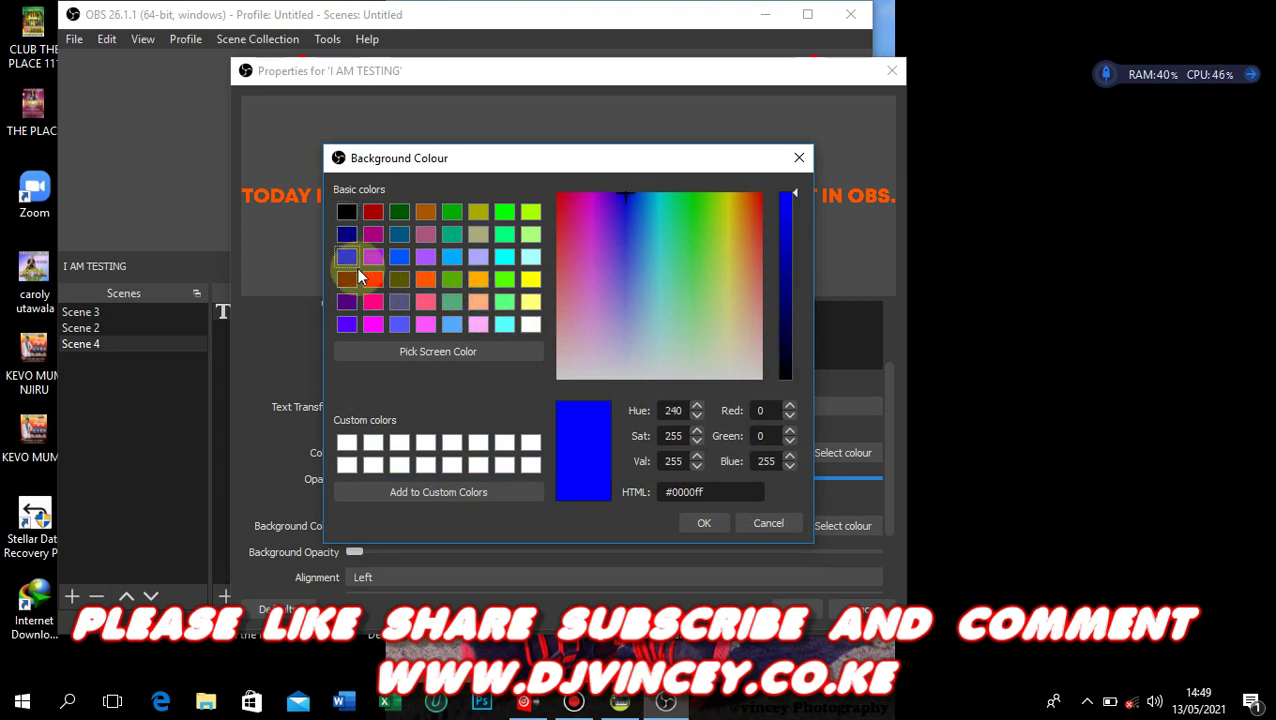
click(702, 525)
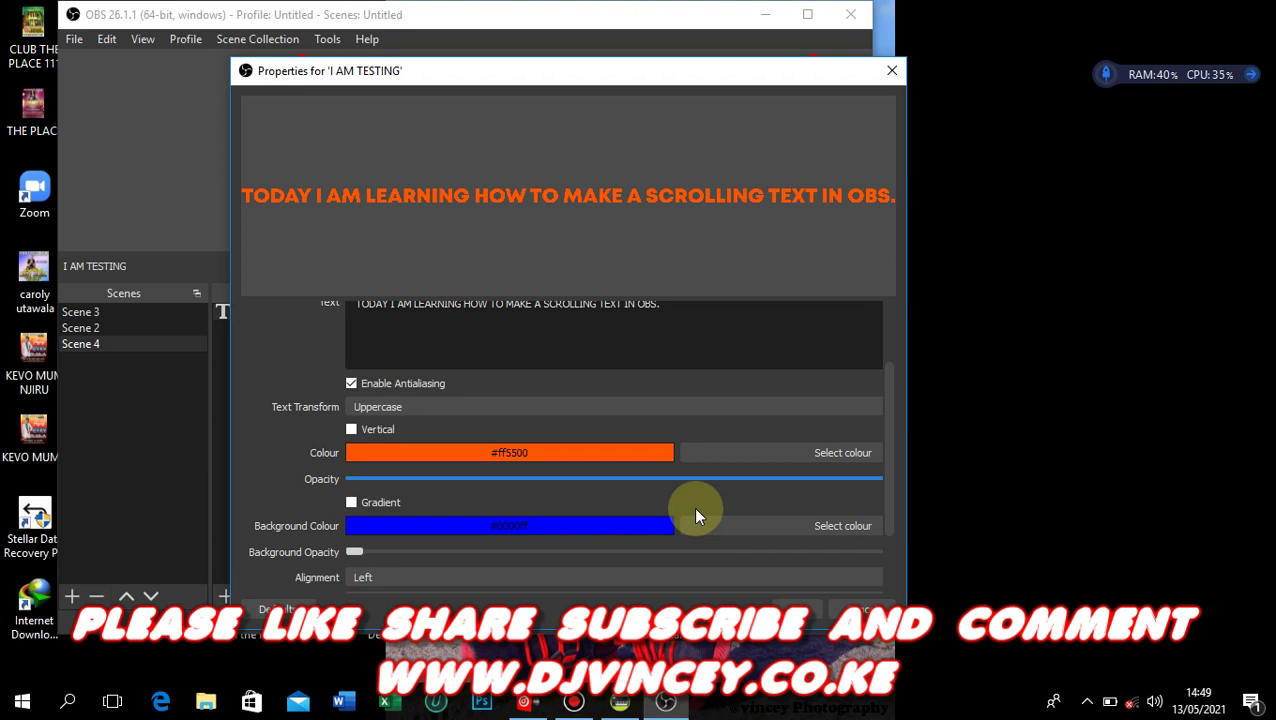
scroll(887, 445, down, 5)
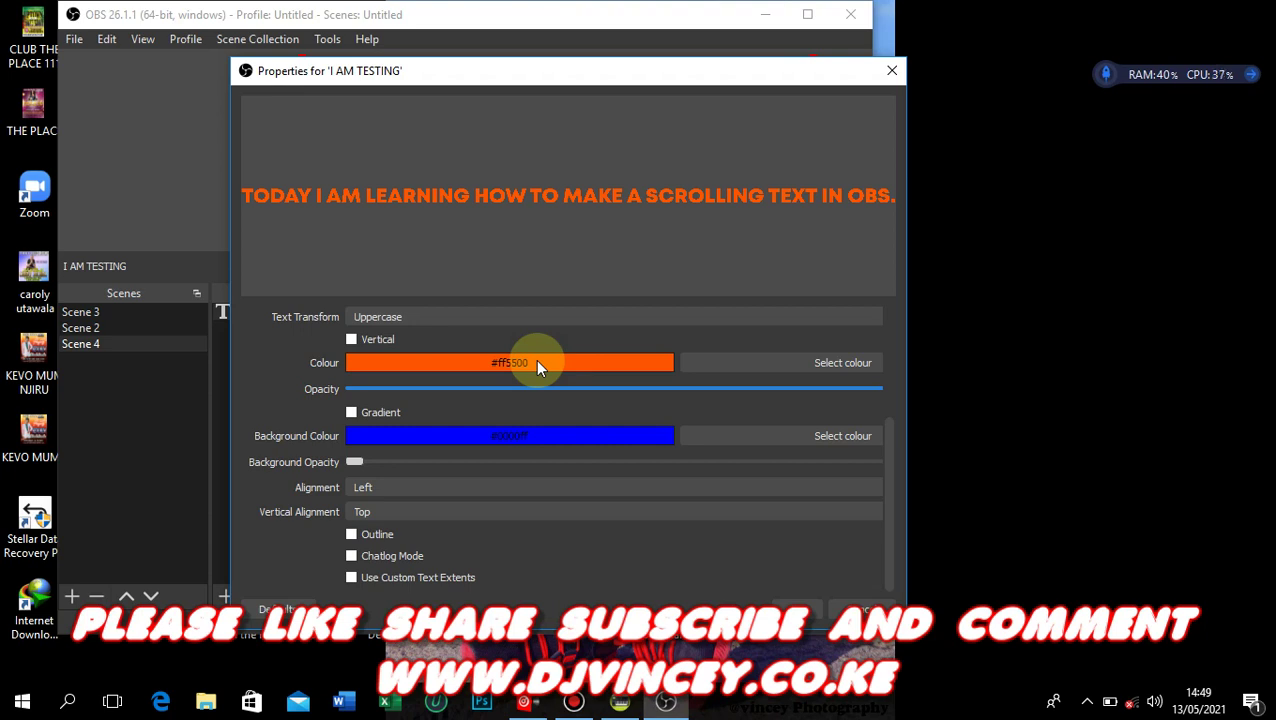
Enable an outline on the I AM TESTING text and set its colour to black (#000000)
click(351, 536)
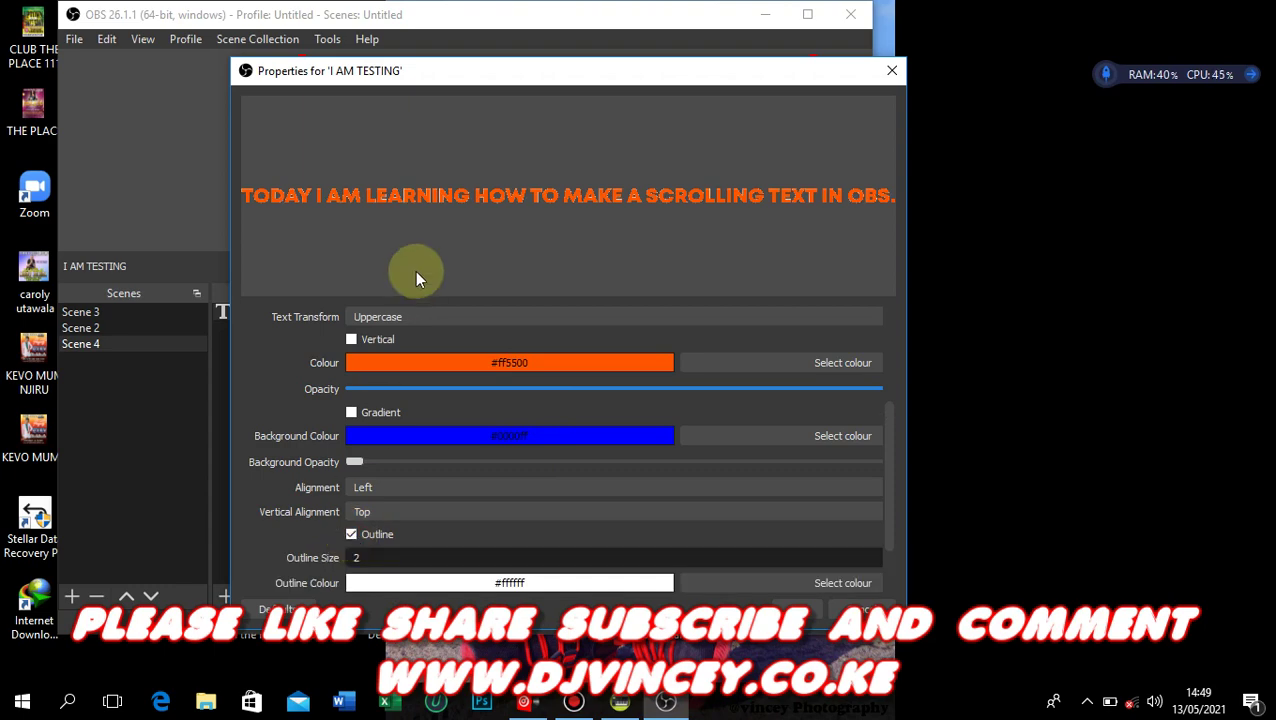
click(718, 579)
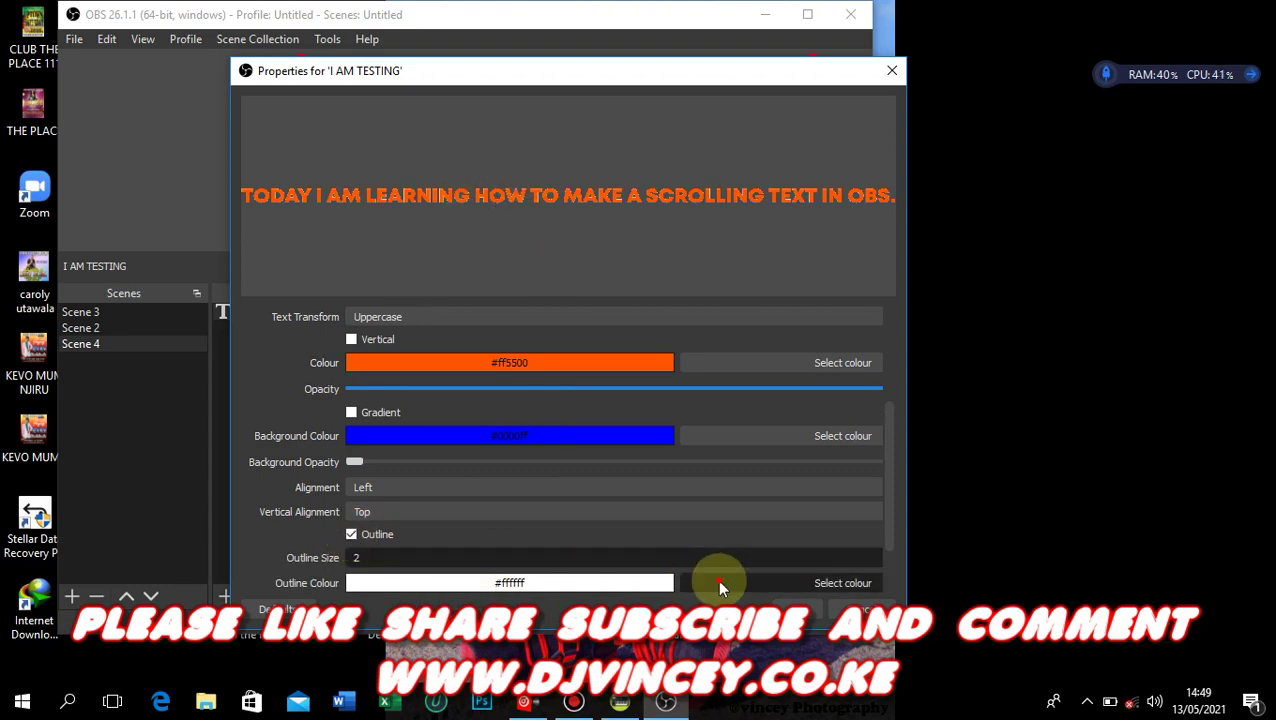
click(346, 211)
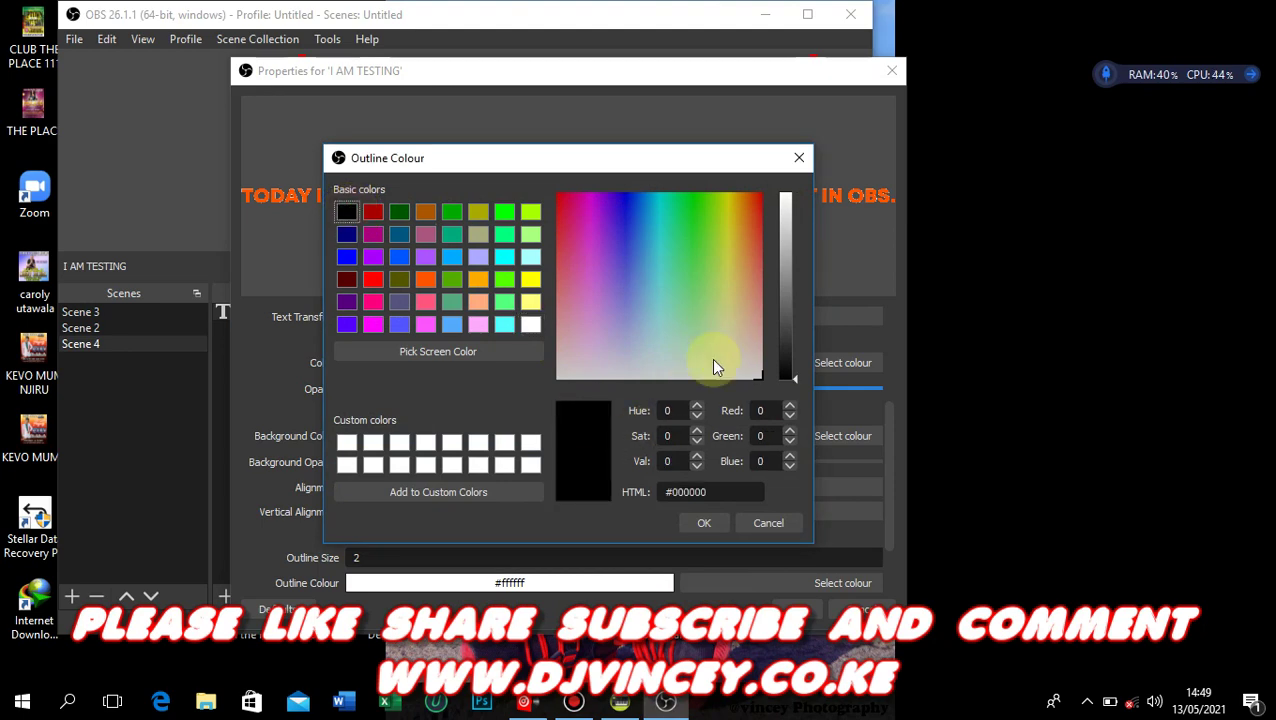
click(714, 521)
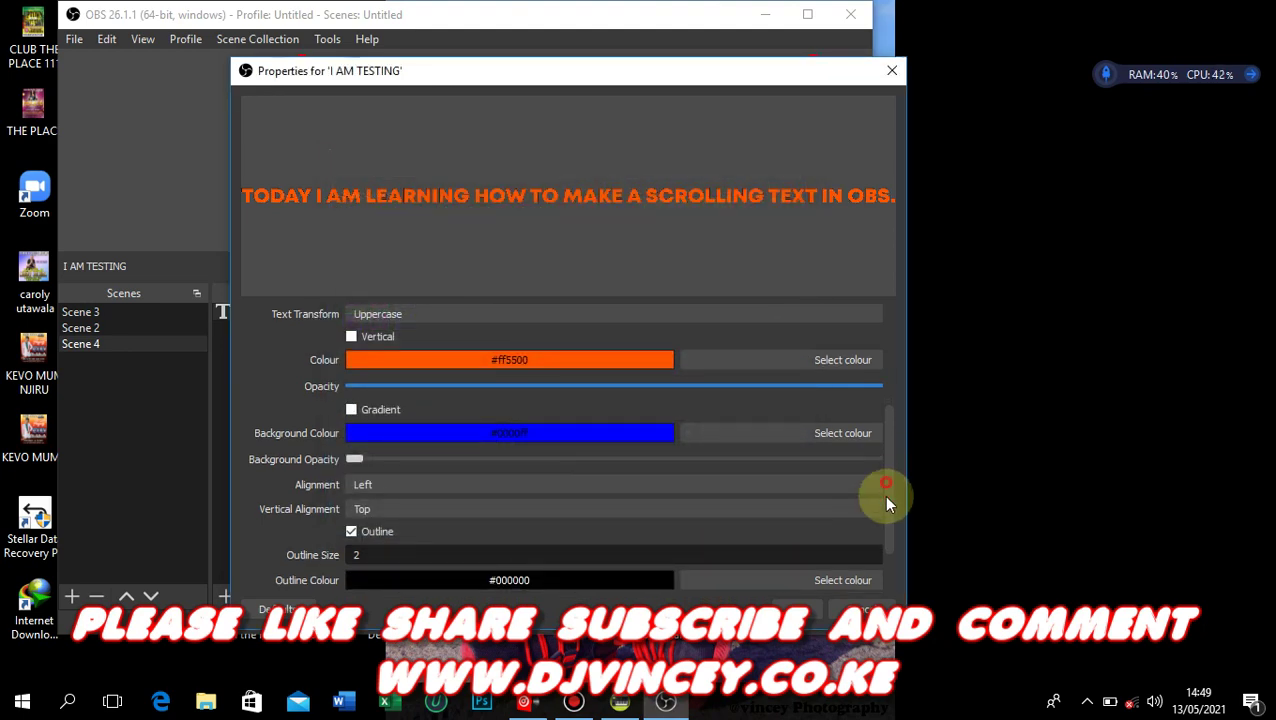
scroll(883, 494, down, 3)
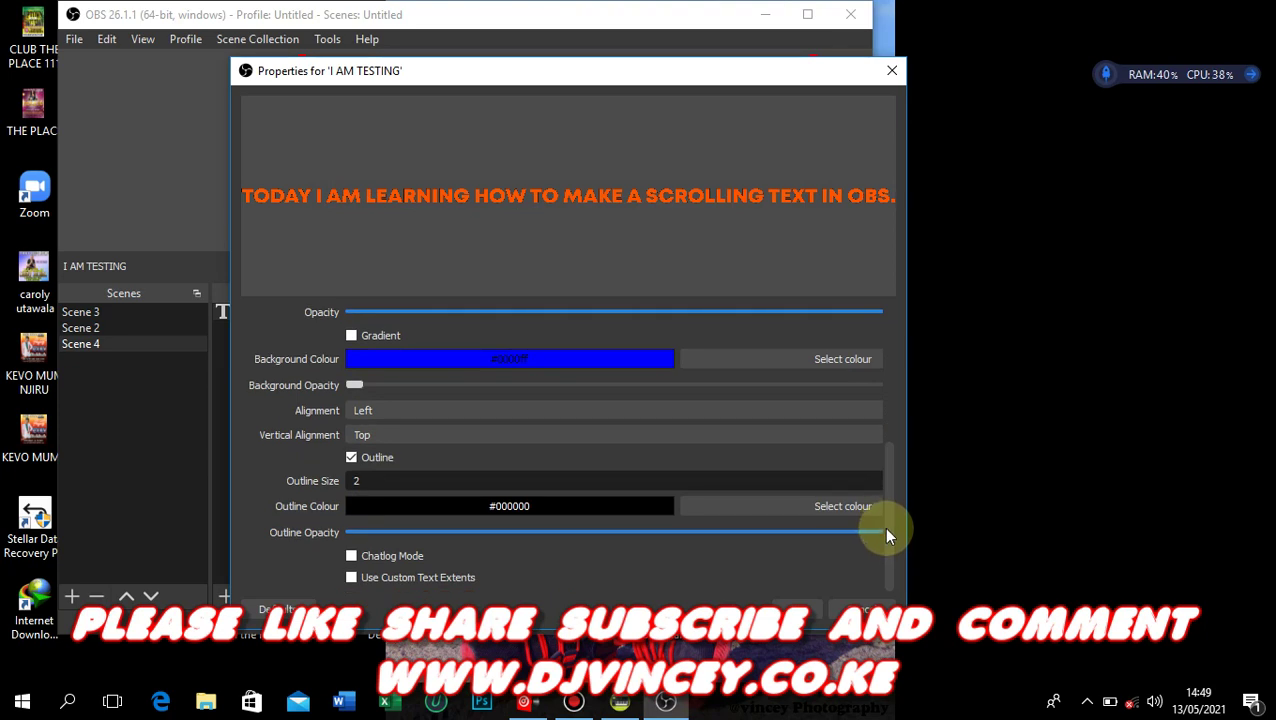
drag(885, 528, 898, 431)
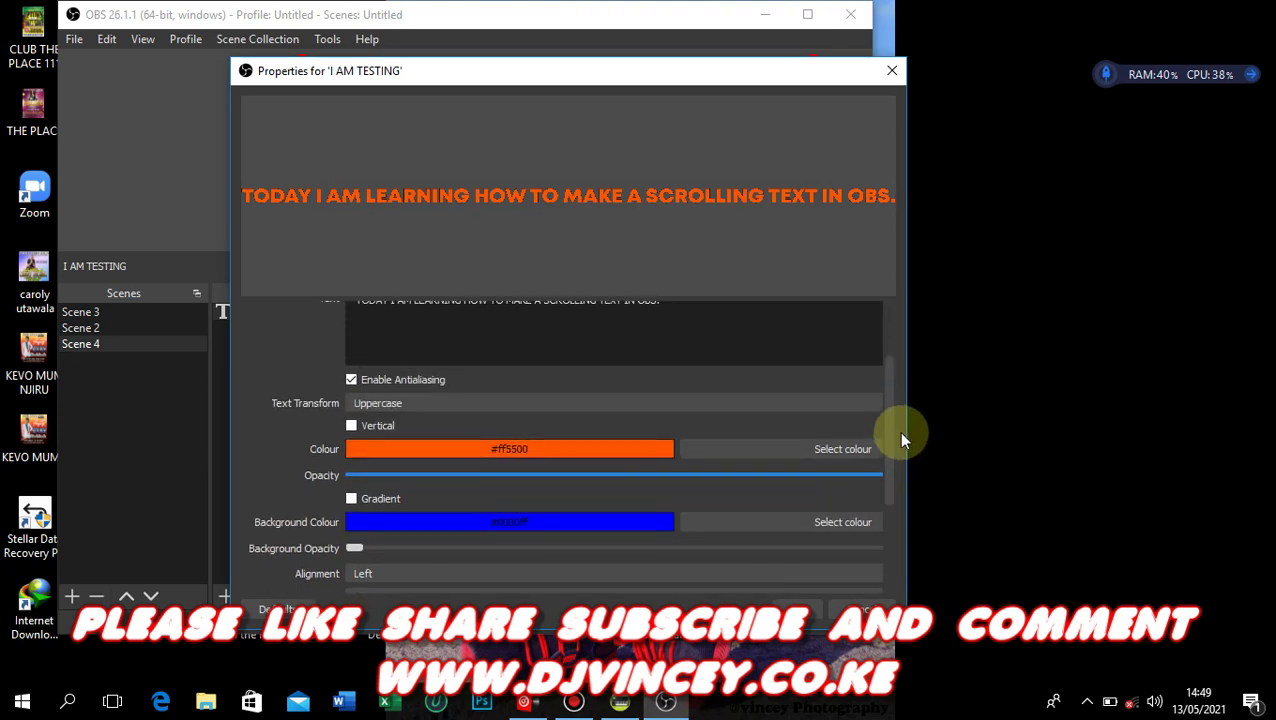
click(817, 474)
Try the text gradient on and off, leaving it disabled
click(350, 503)
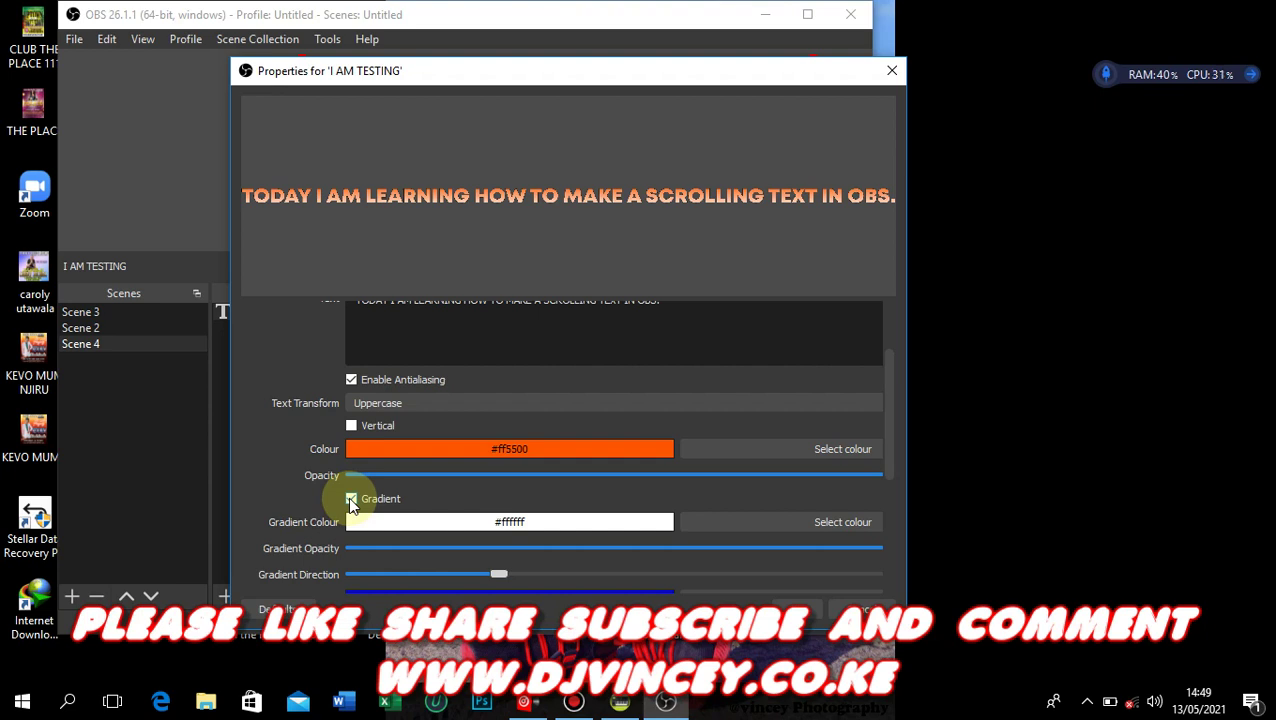
click(350, 499)
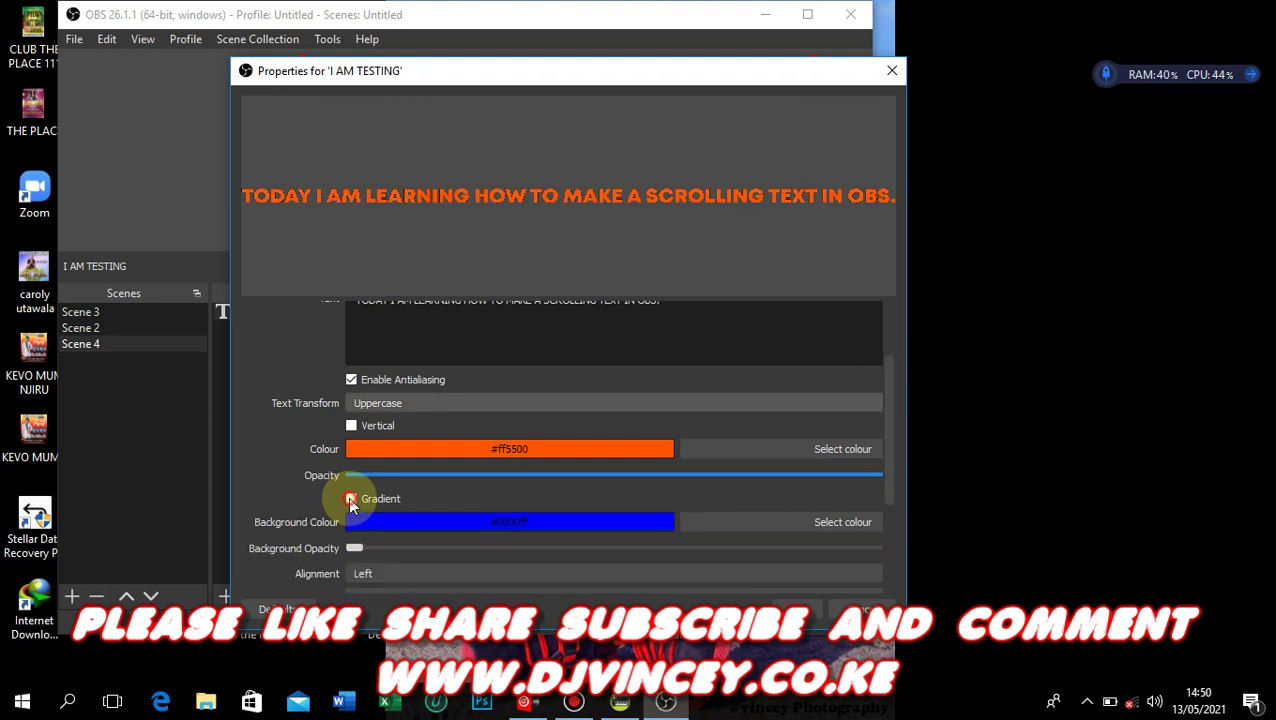
click(350, 499)
click(350, 499)
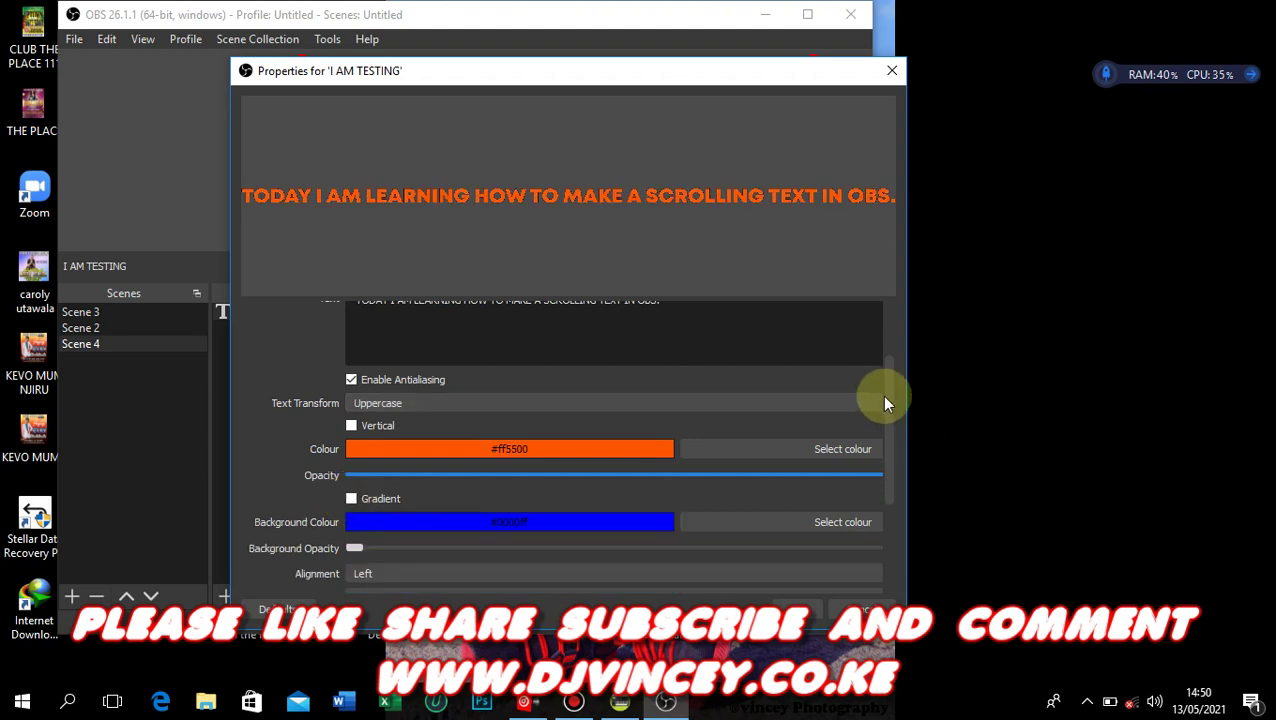
scroll(885, 402, down, 3)
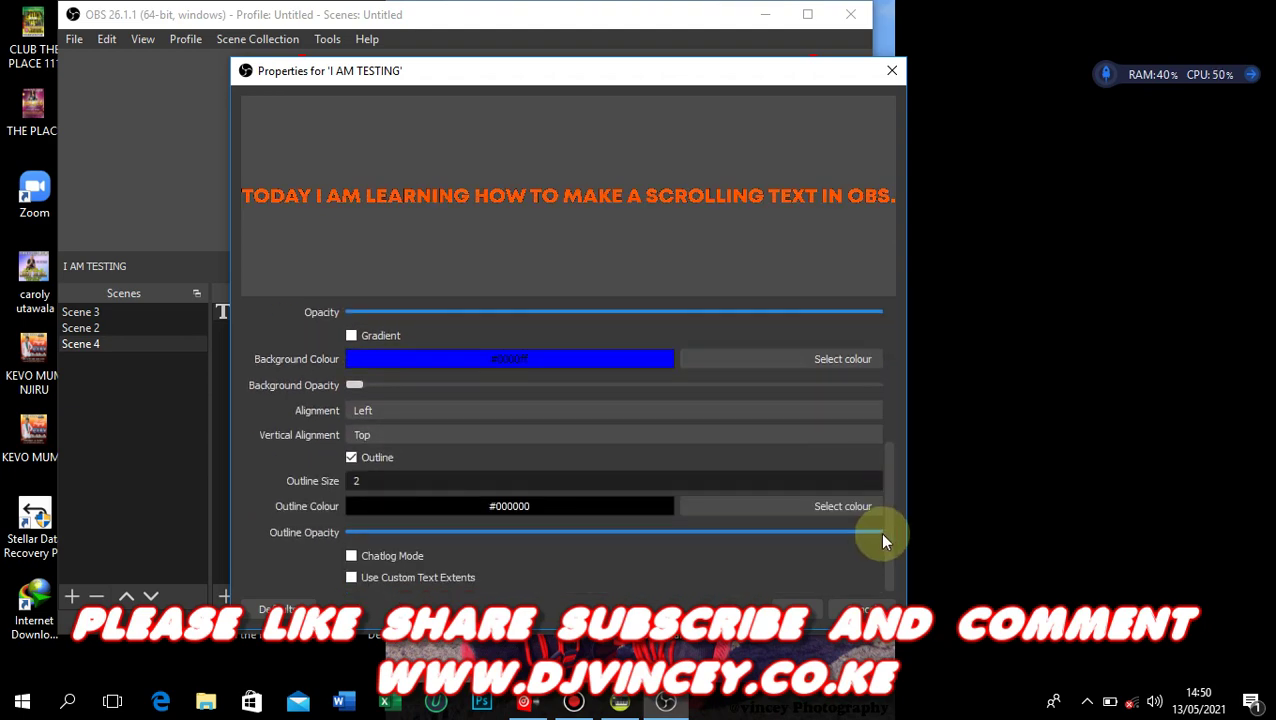
Apply the text properties, drag the text strip lower on the canvas, and select I AM TESTING
click(796, 608)
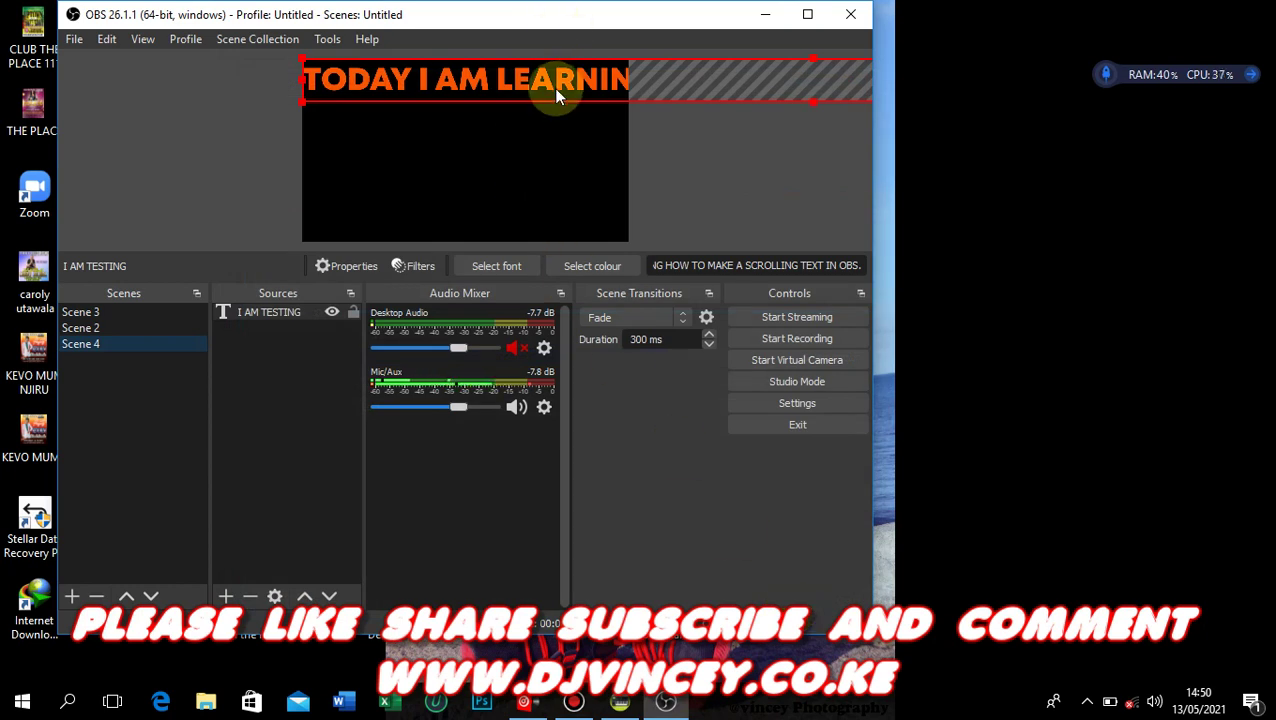
drag(556, 86, 549, 222)
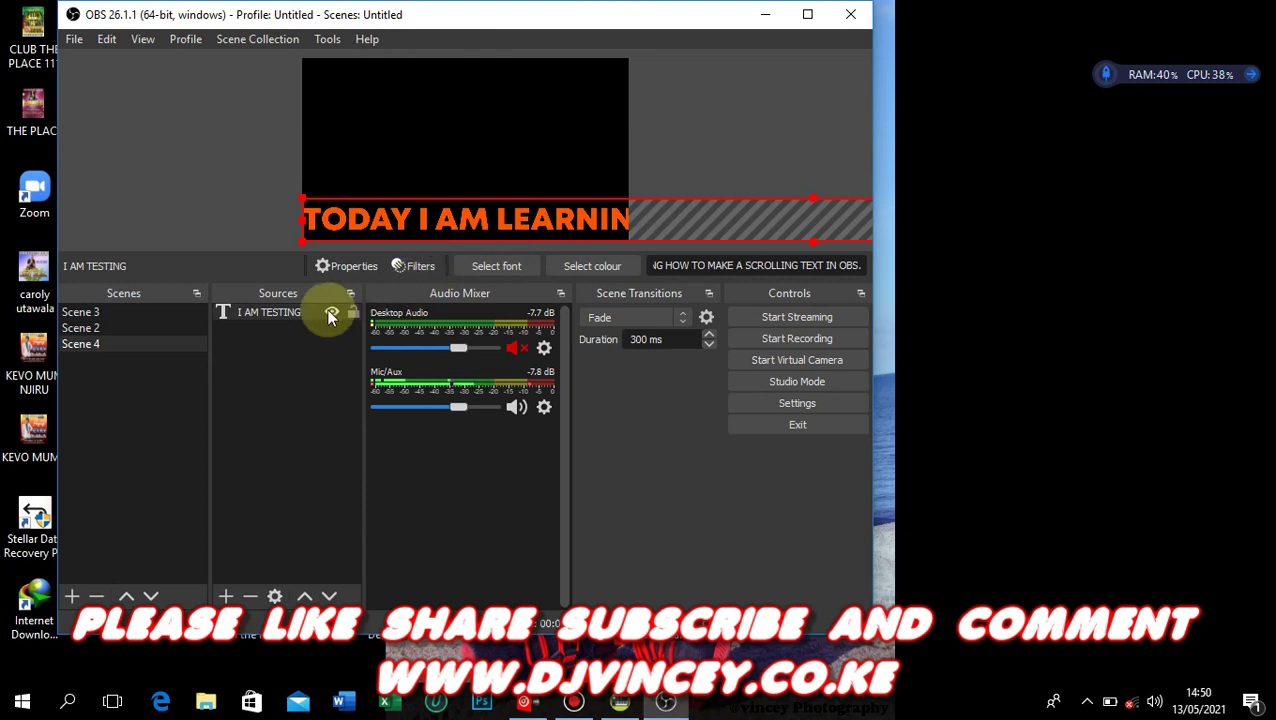
click(283, 316)
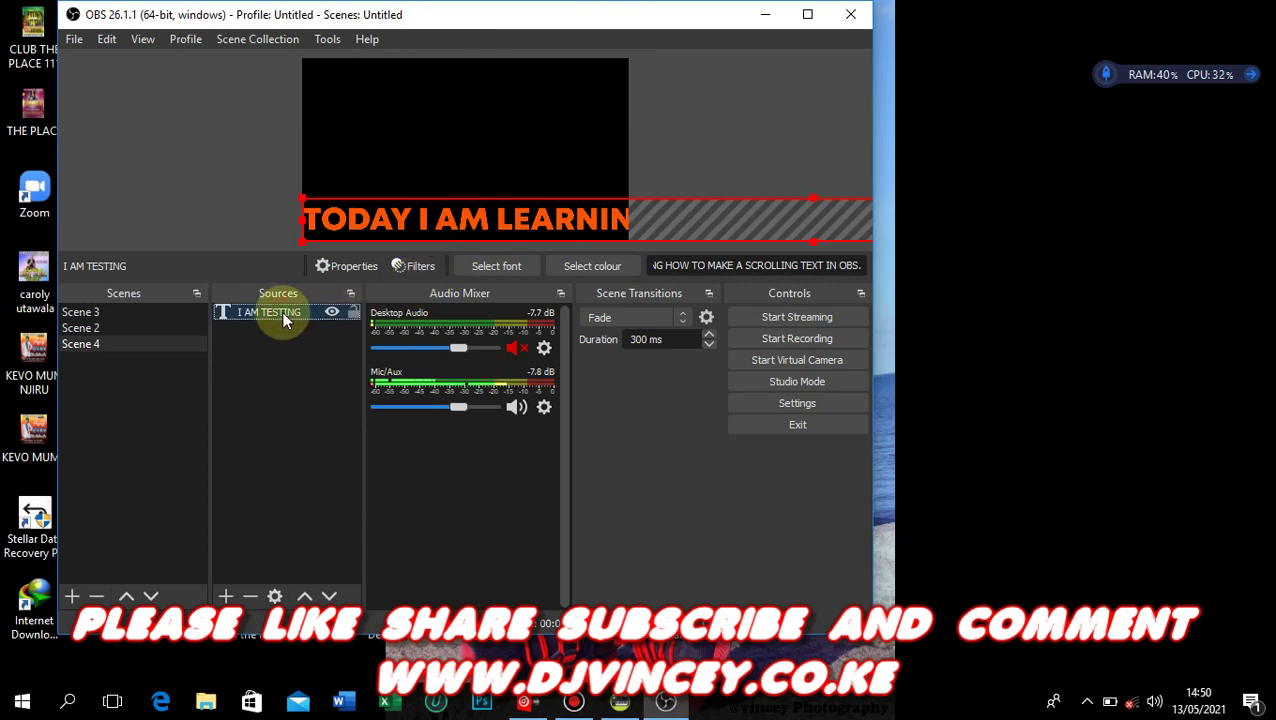
right_click(283, 318)
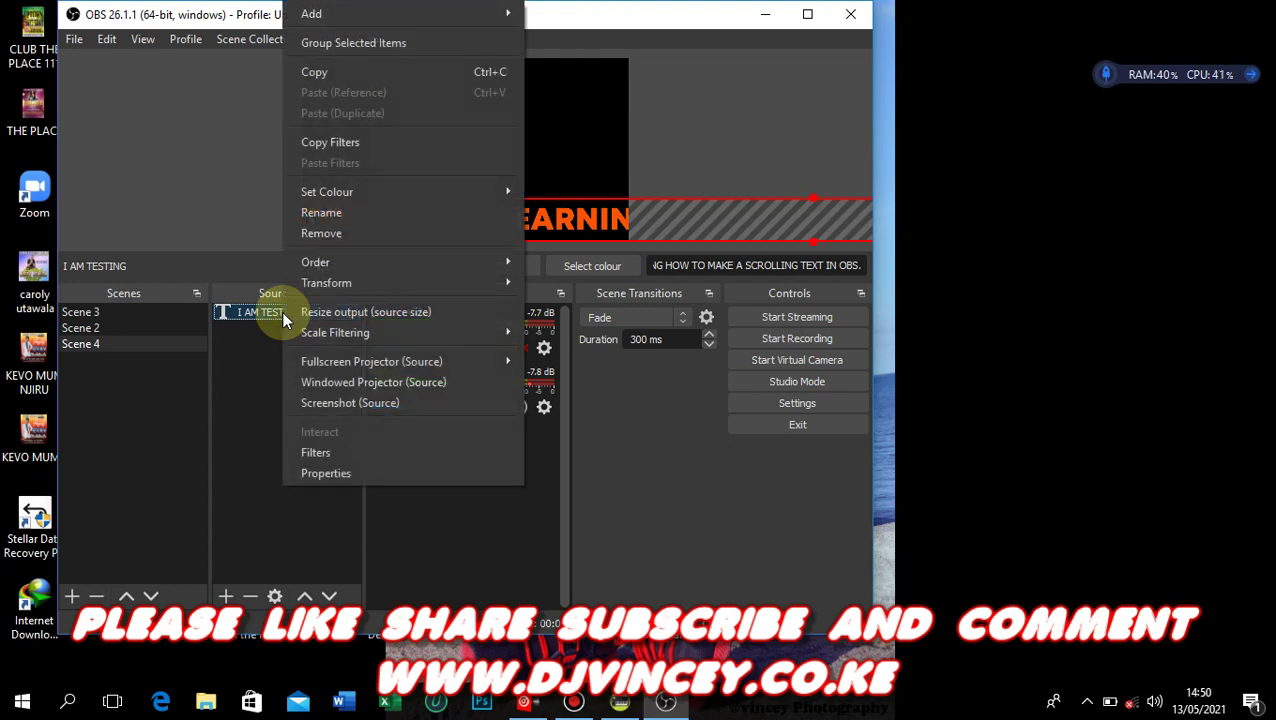
Open Filters for the I AM TESTING source, then shrink the window and move it higher
click(348, 458)
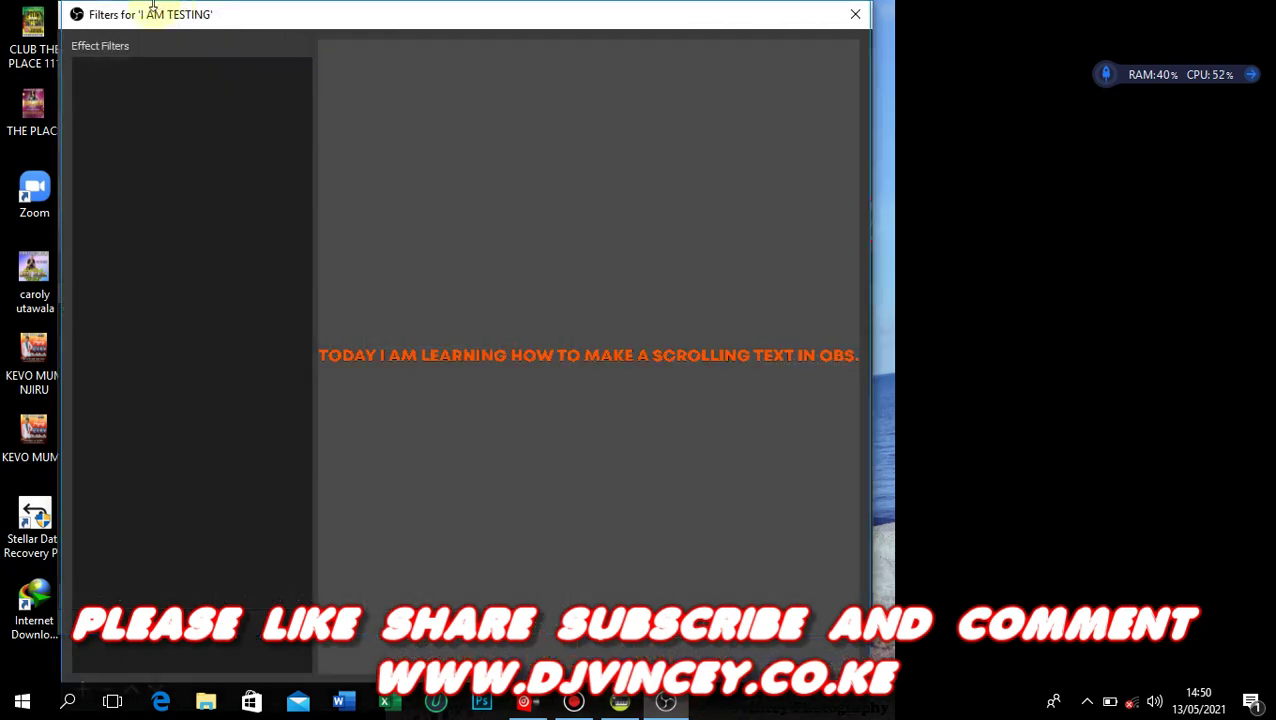
drag(63, 4, 322, 150)
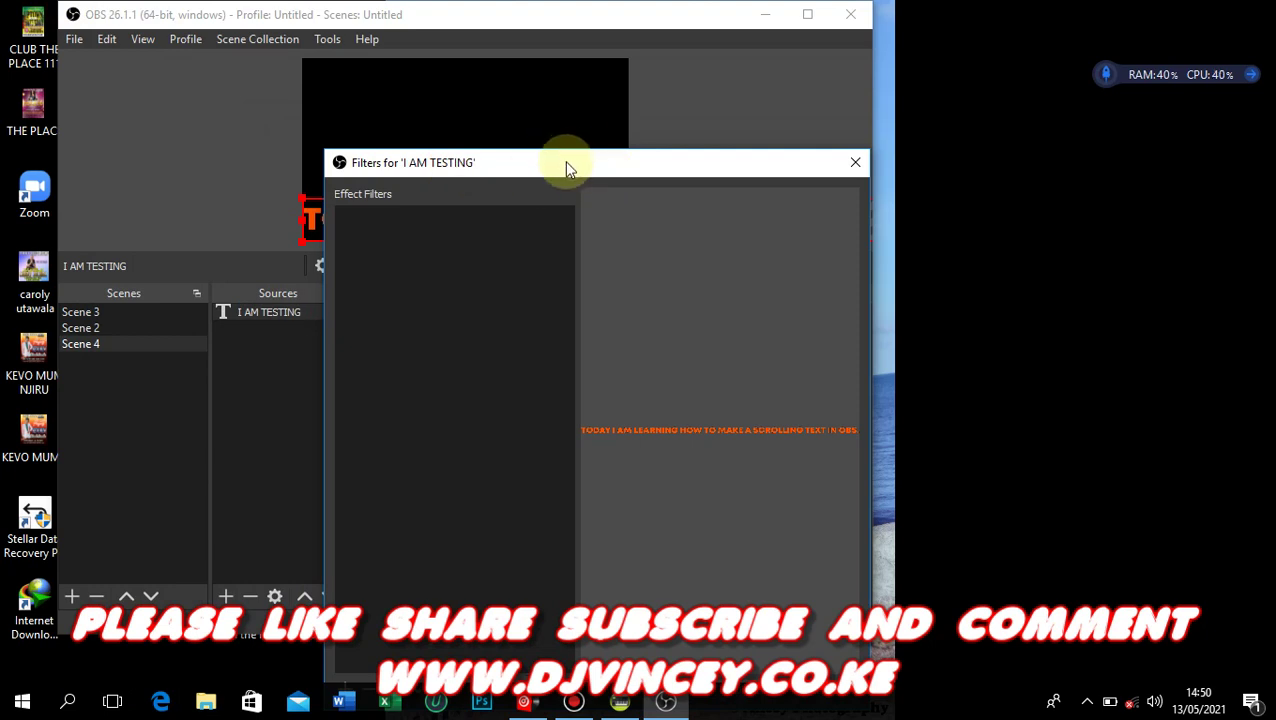
drag(568, 163, 478, 42)
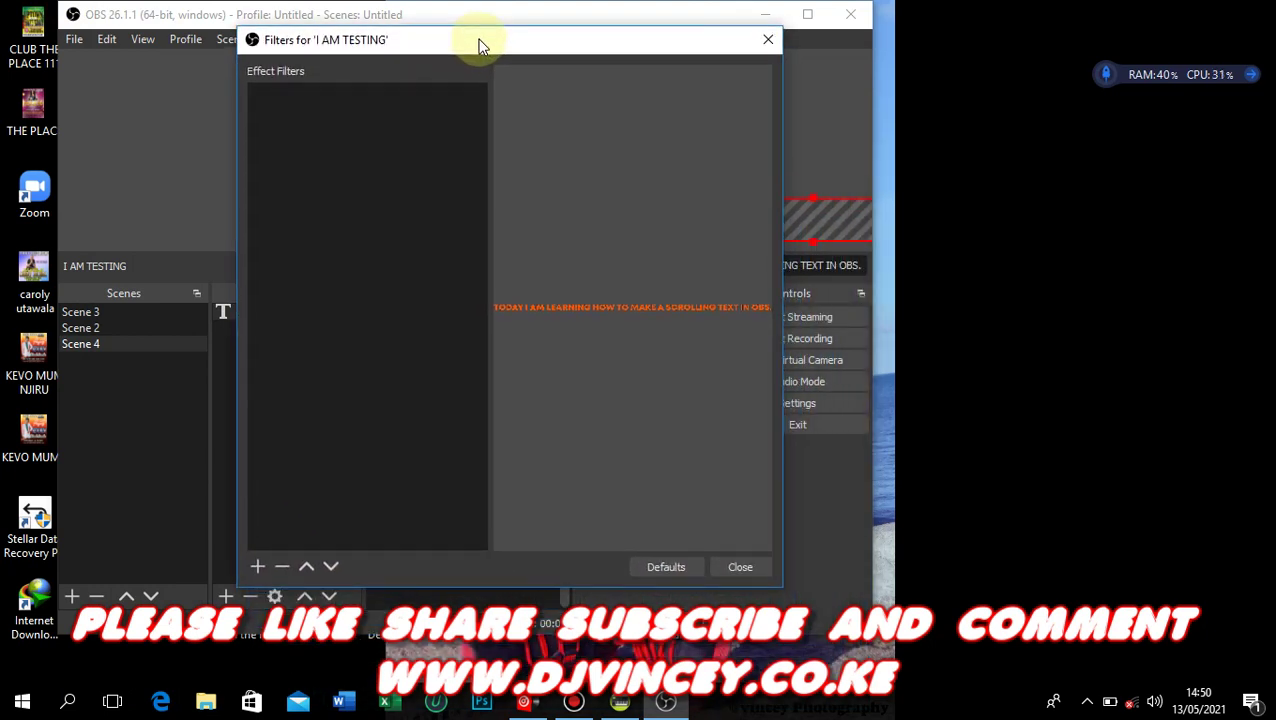
Add a Scroll filter with horizontal speed 205.00, keeping Loop checked
click(260, 567)
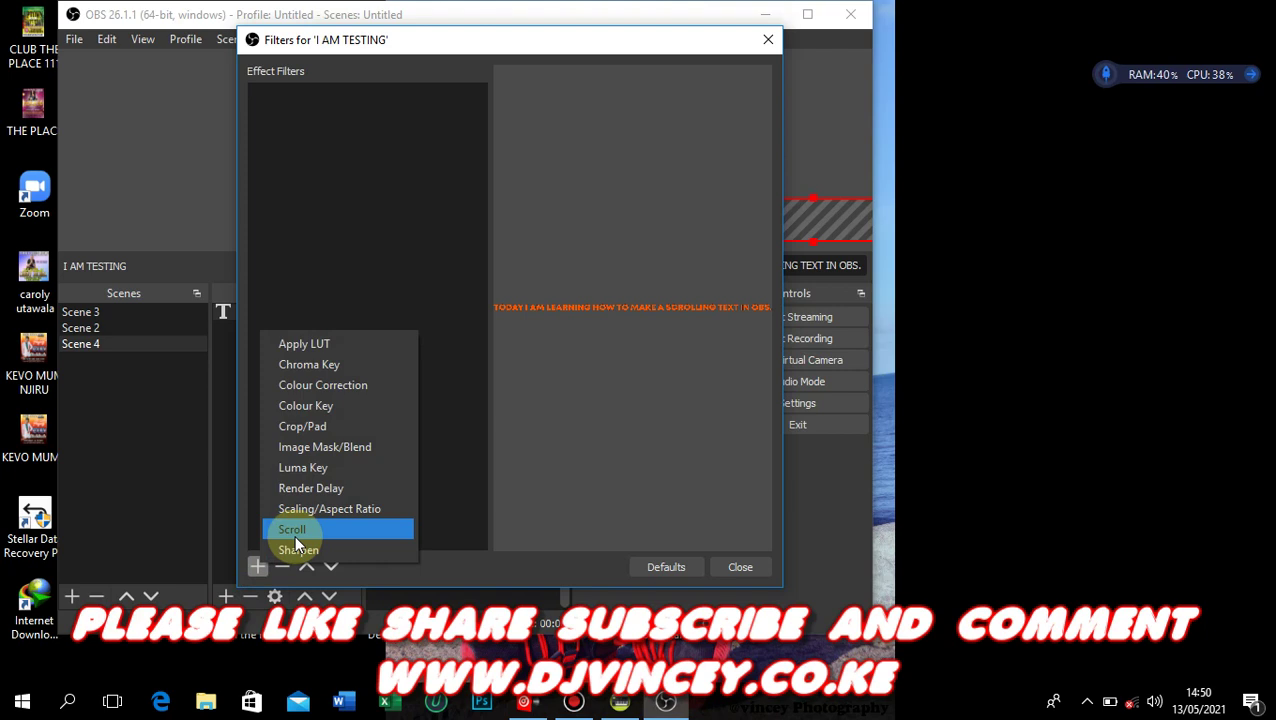
click(294, 534)
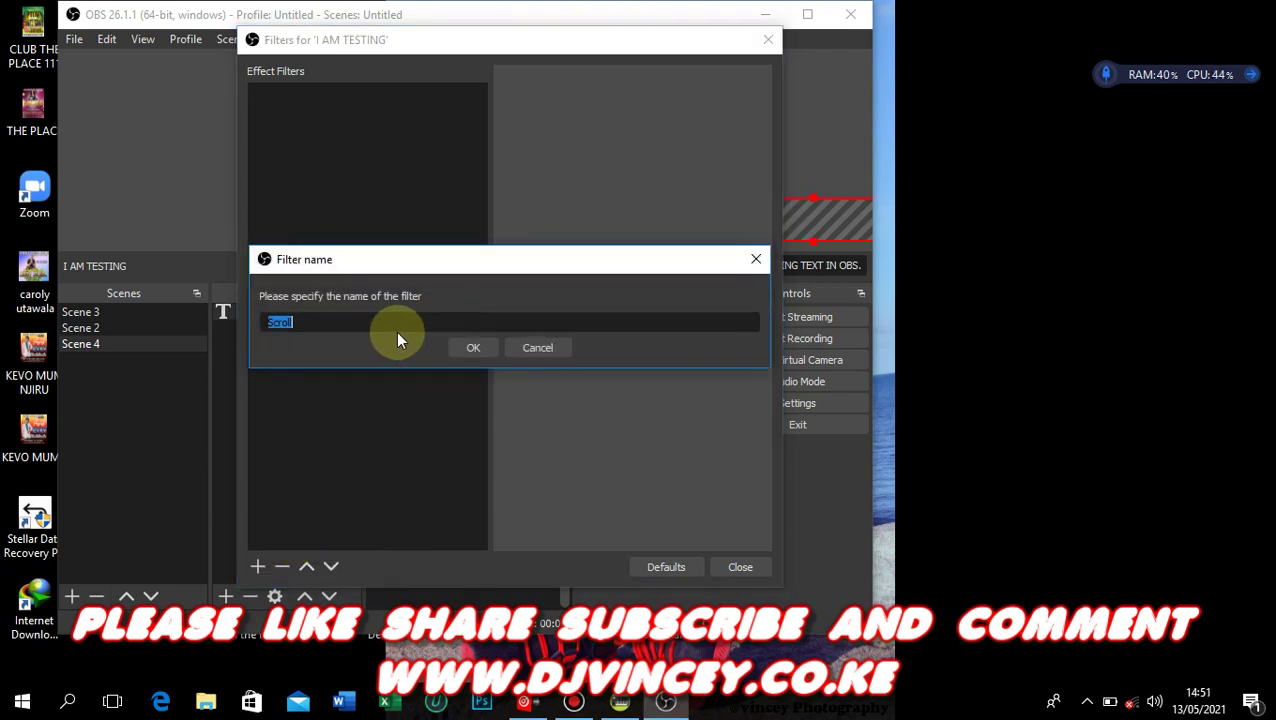
click(473, 349)
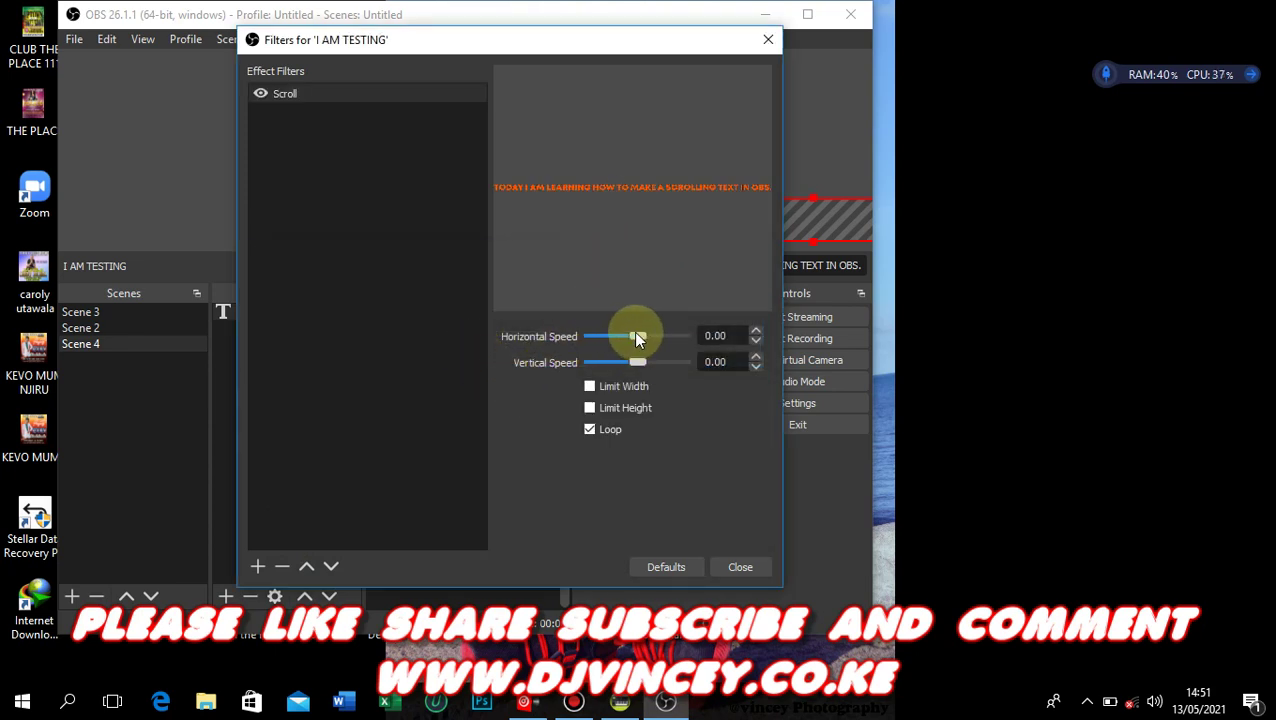
drag(637, 336, 646, 336)
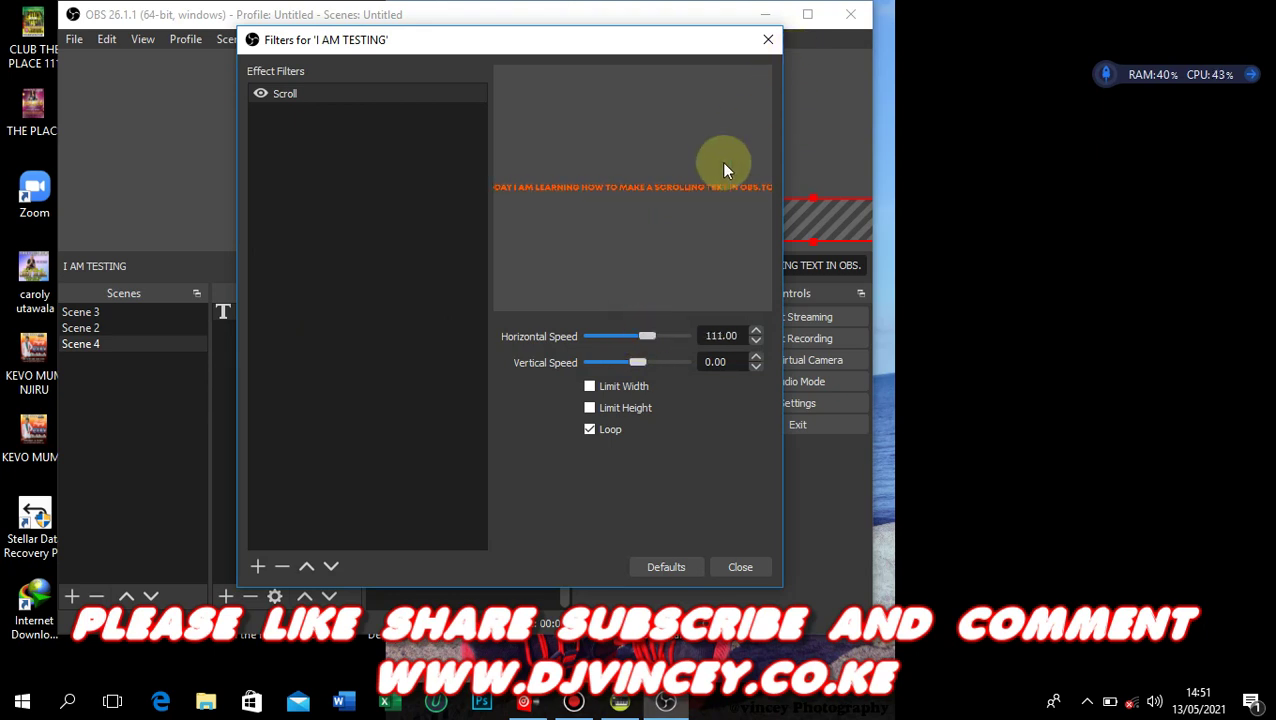
mouse_move(644, 334)
mouse_down()
mouse_move(622, 334)
mouse_move(676, 338)
mouse_move(655, 335)
mouse_up()
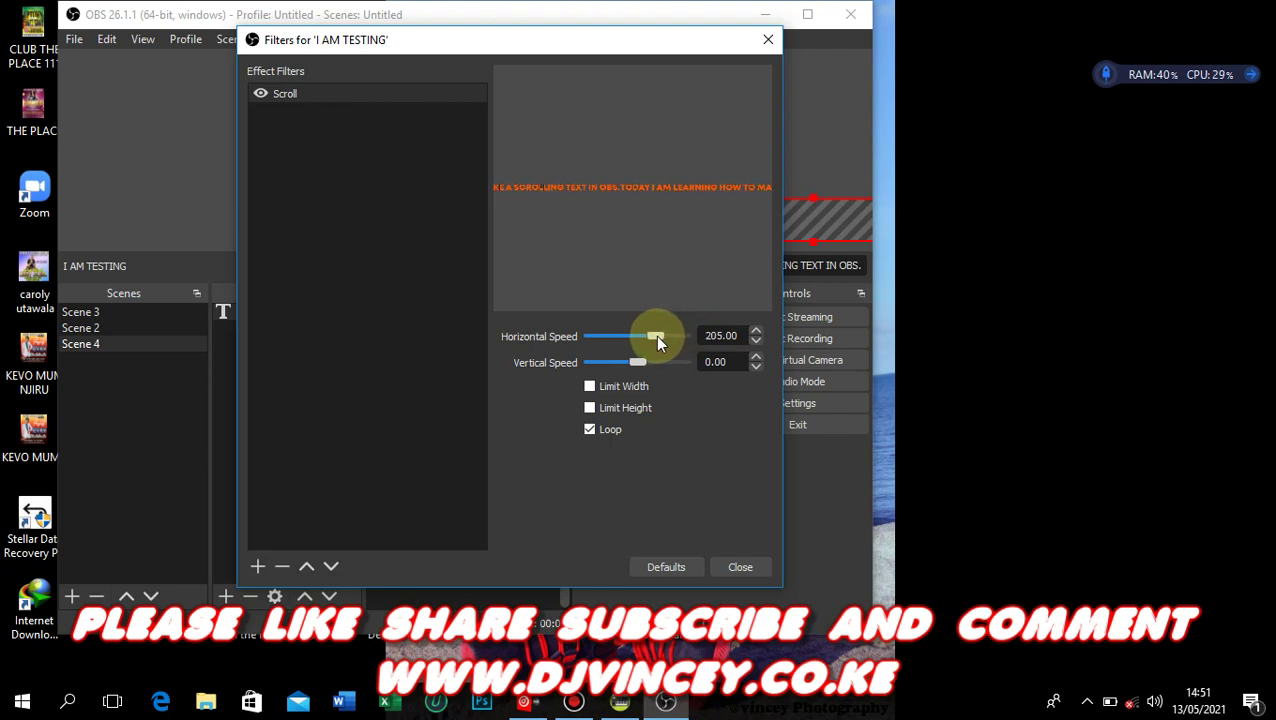
click(588, 431)
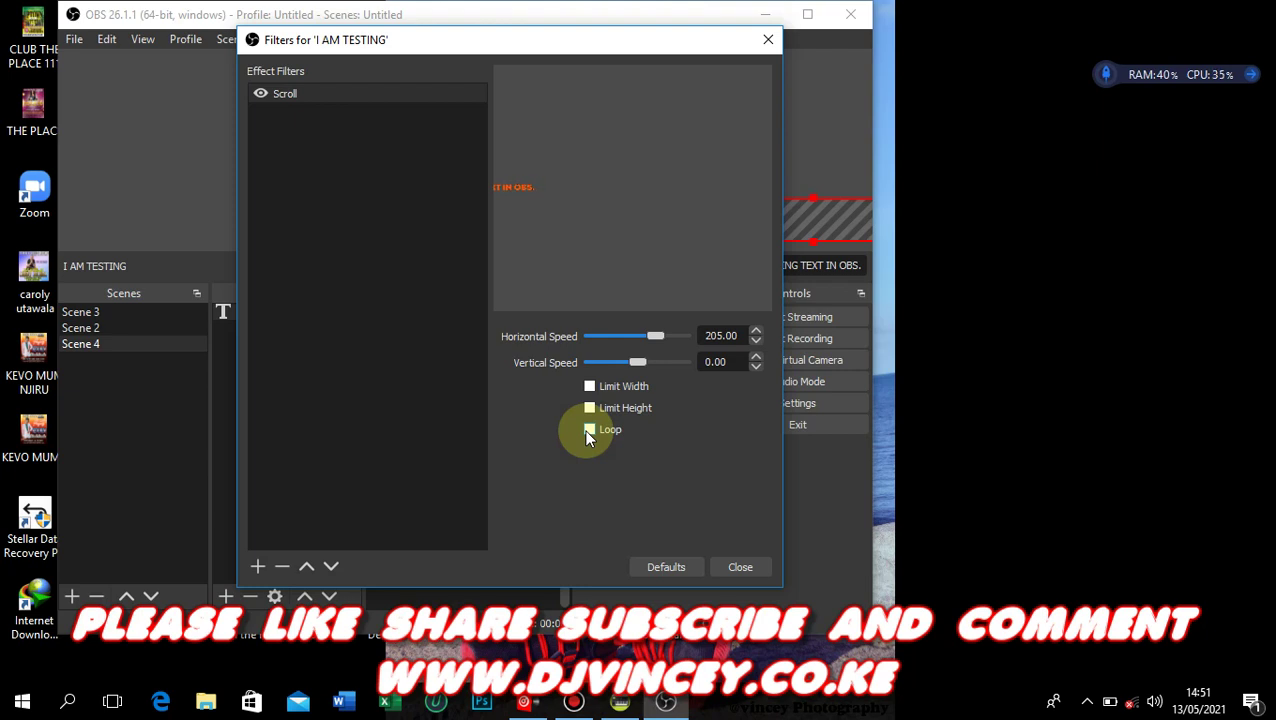
click(588, 431)
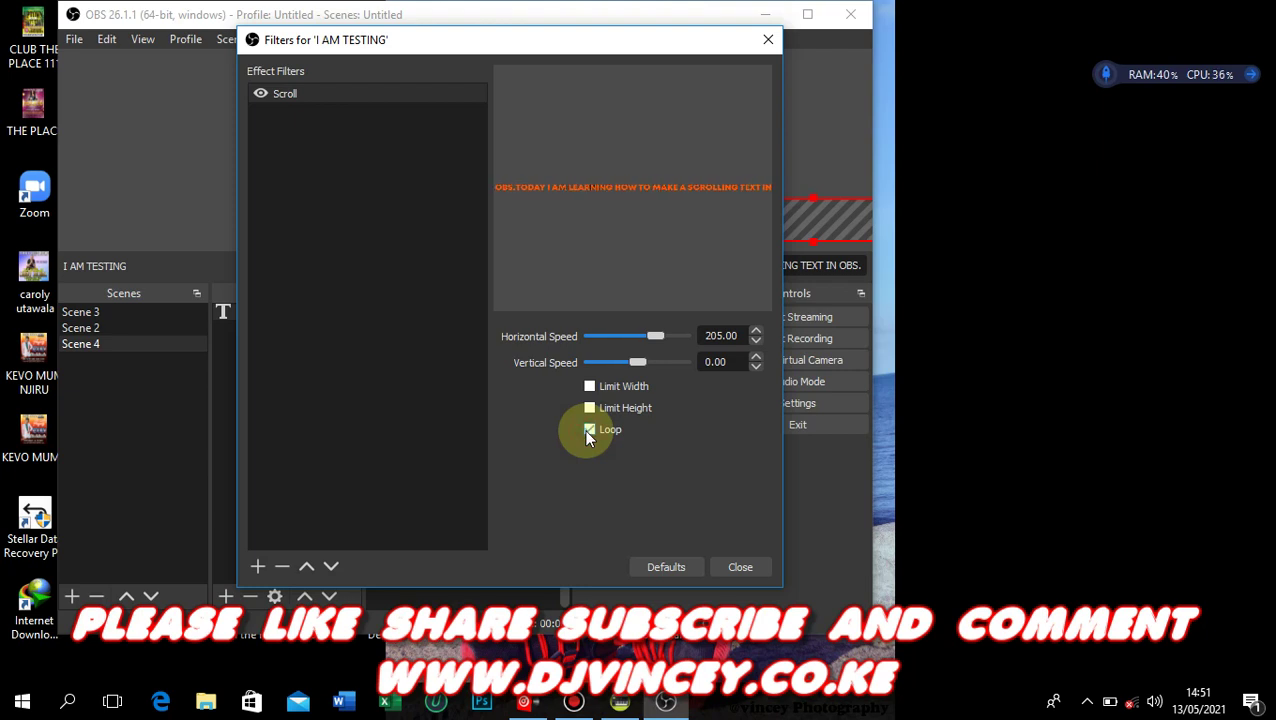
click(739, 568)
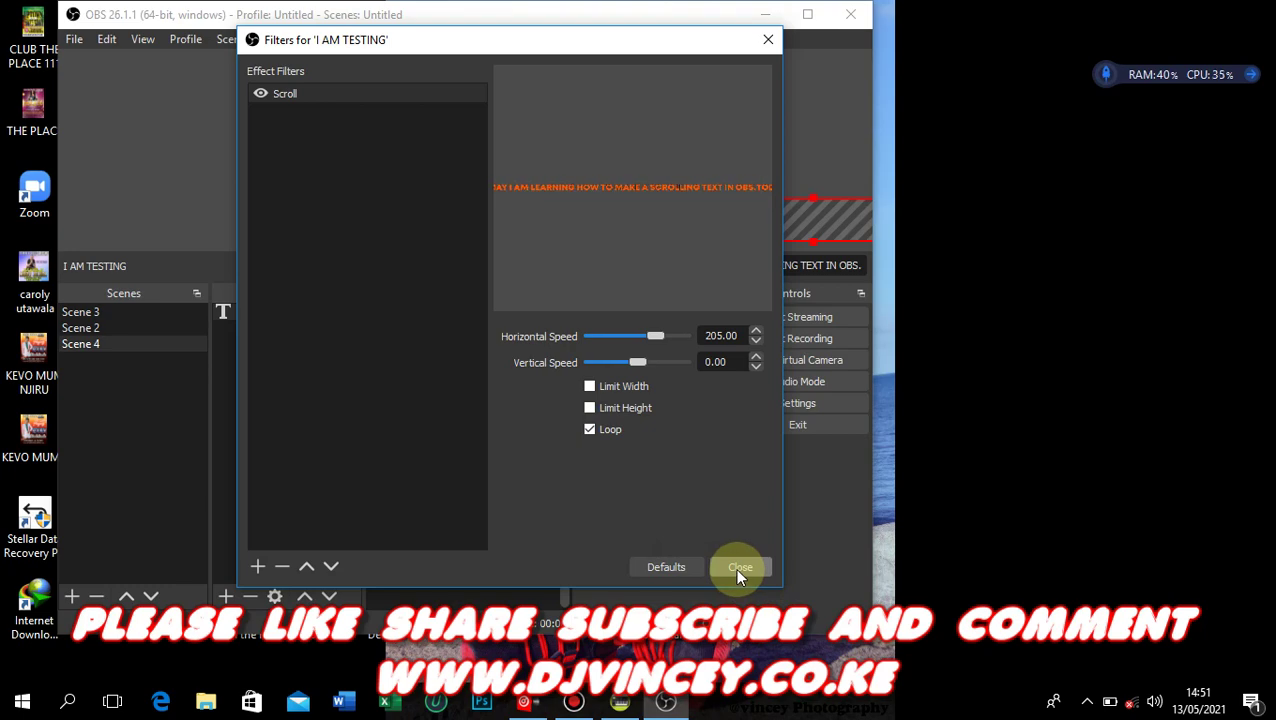
click(738, 567)
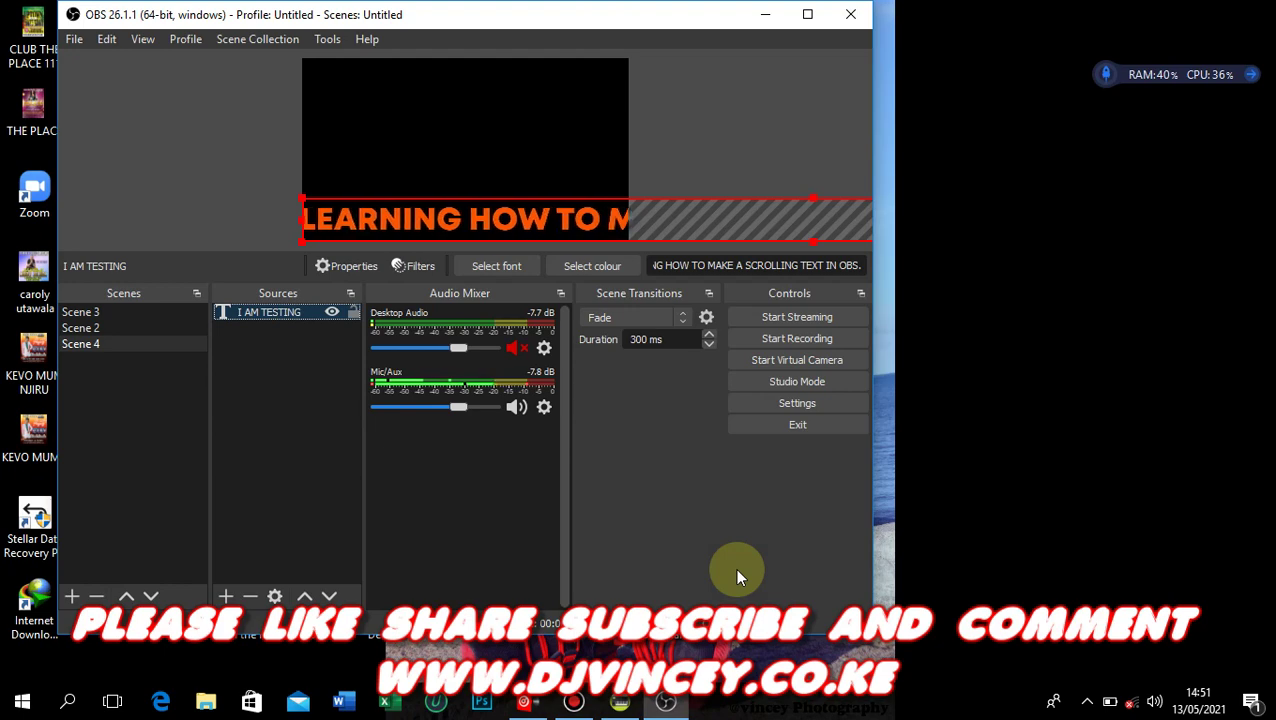
Maximize the OBS main window to watch the text scroll in the preview
click(807, 14)
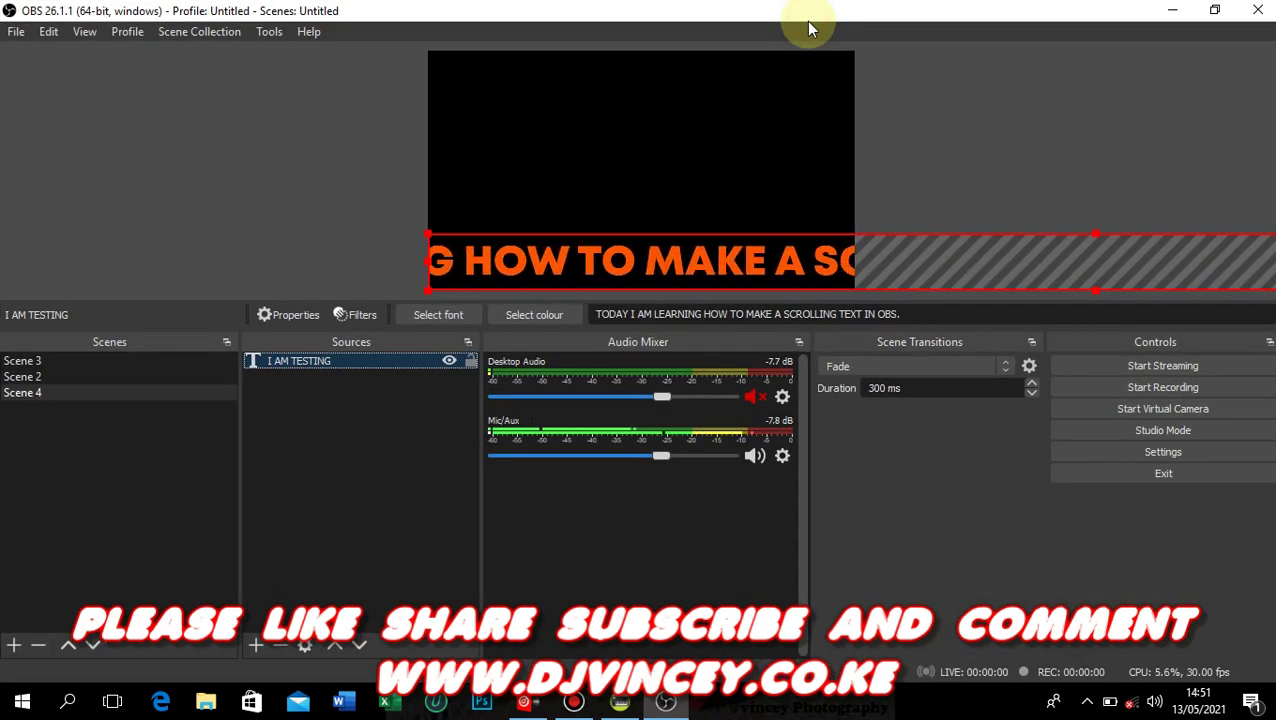